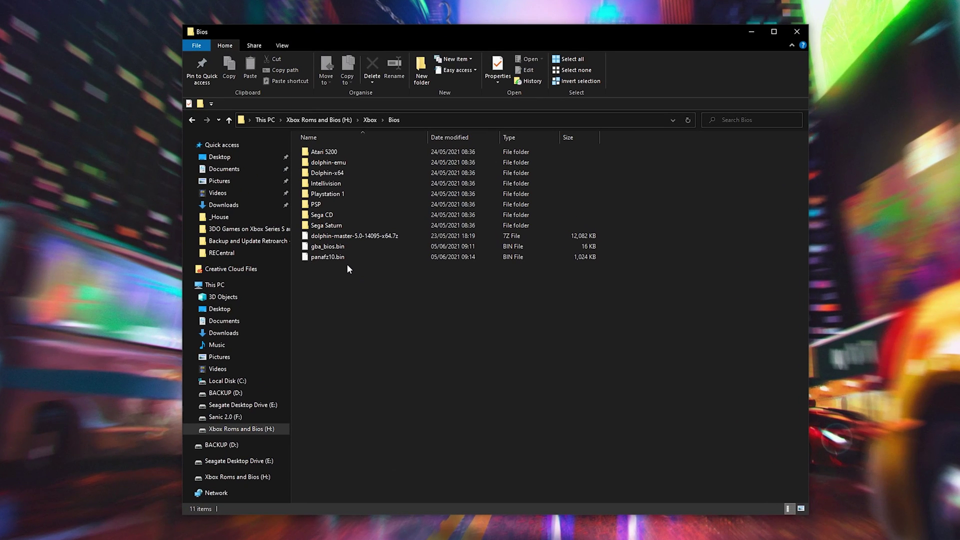
Select panafz10.bin, then return to the Xbox > Roms > 3DO folder holding Burning Soldier (EU).zip.
{"action": "left_click", "coordinate": [360, 261]}
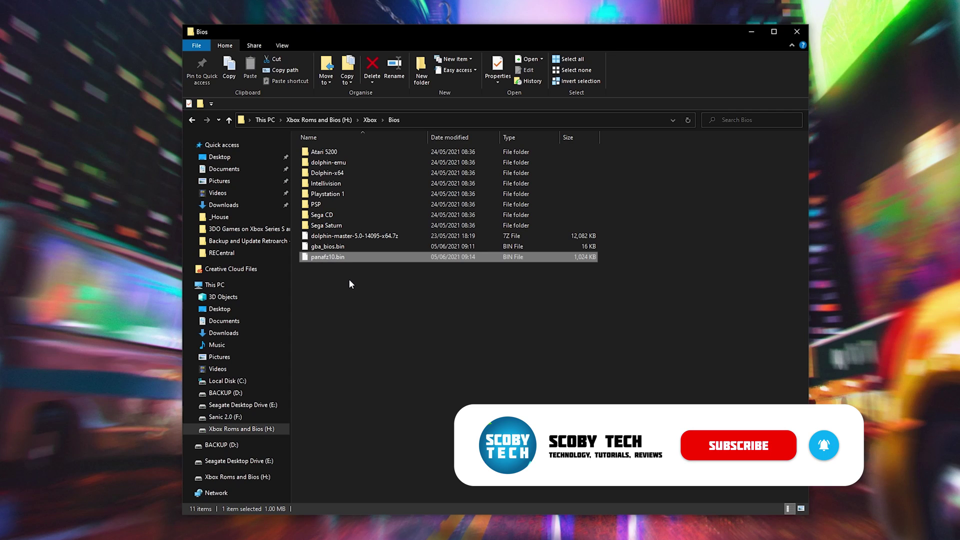
{"action": "left_click_drag", "start_coordinate": [430, 274], "coordinate": [348, 257]}
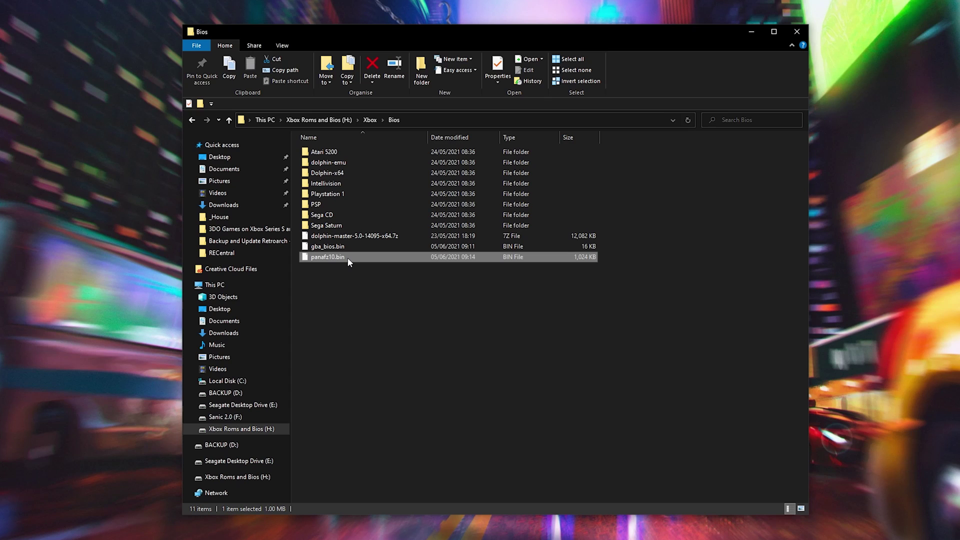
{"action": "key", "text": "alt+Left"}
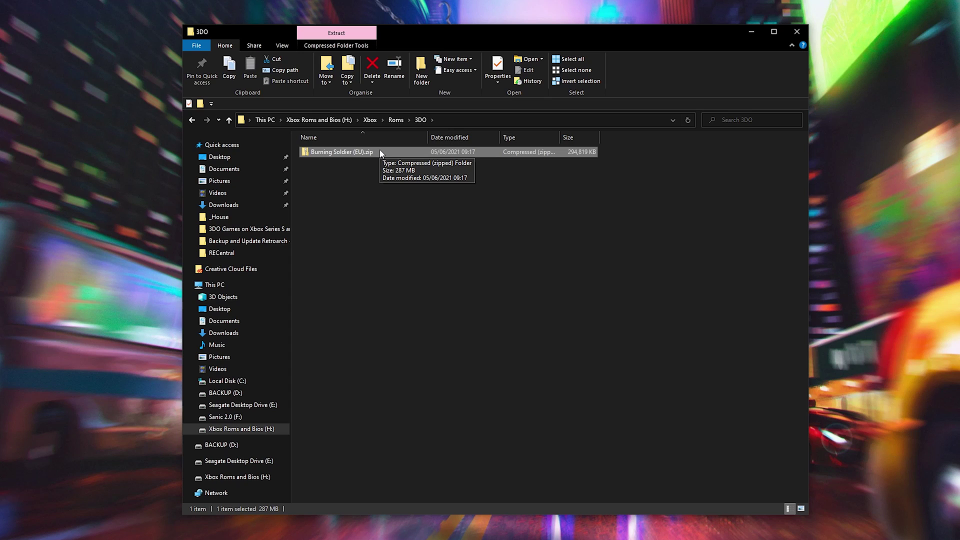
Extract Burning Soldier (EU).zip in place with 7-Zip and select the extracted .iso file.
{"action": "right_click", "coordinate": [344, 157]}
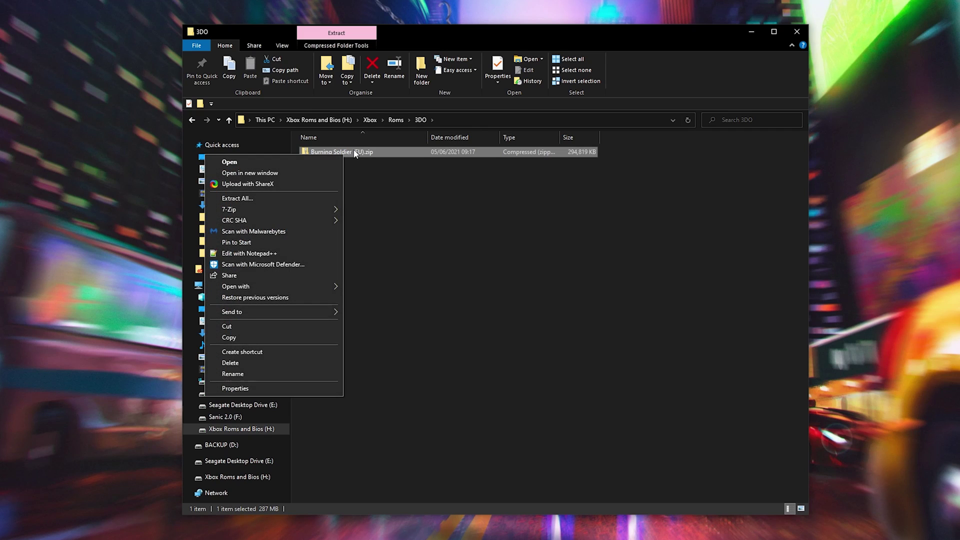
{"action": "mouse_move", "coordinate": [275, 209]}
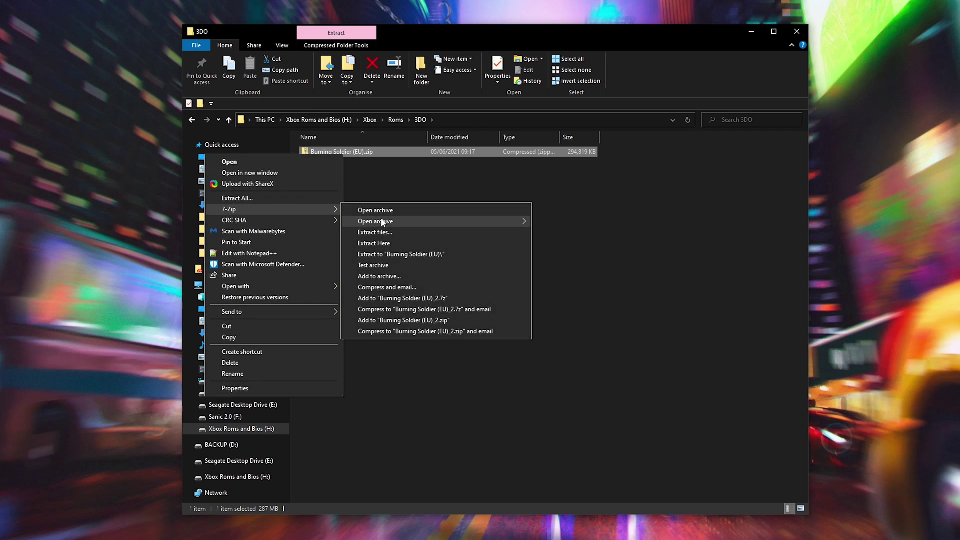
{"action": "left_click", "coordinate": [386, 244]}
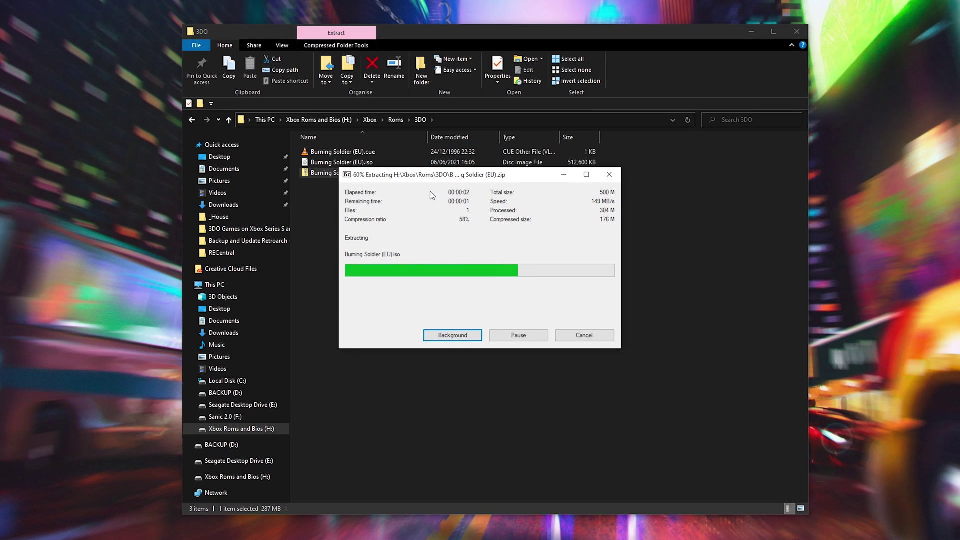
{"action": "left_click", "coordinate": [366, 165]}
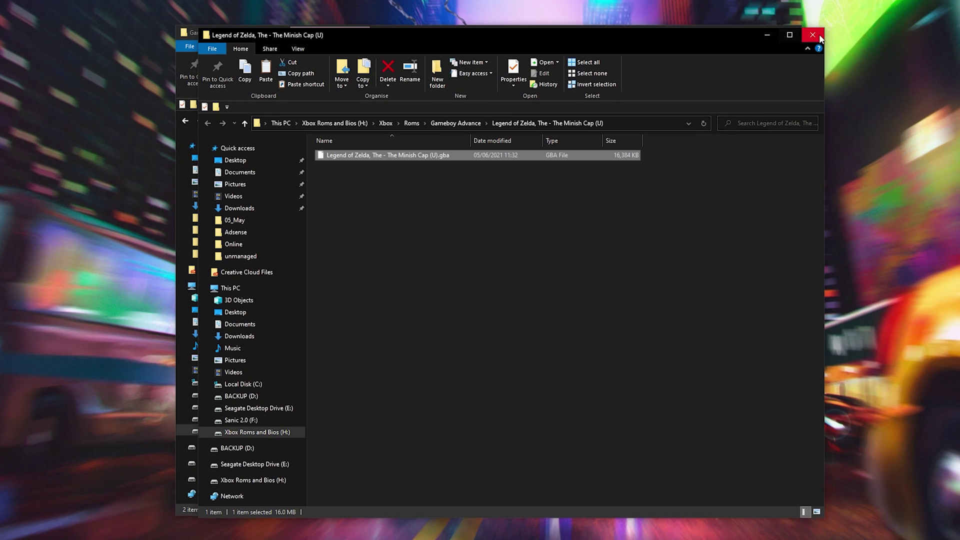
Close the Minish Cap folder window and go up to the Xbox Roms and Bios drive root.
{"action": "left_click", "coordinate": [505, 230]}
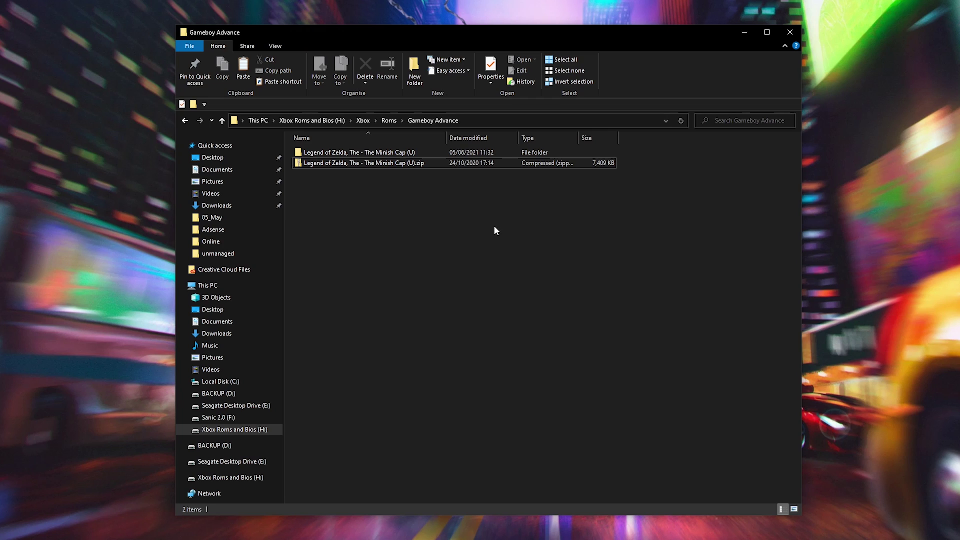
{"action": "key", "text": "alt+Up"}
{"action": "key", "text": "alt+Up"}
{"action": "key", "text": "alt+Up"}
{"action": "left_click", "coordinate": [405, 272]}
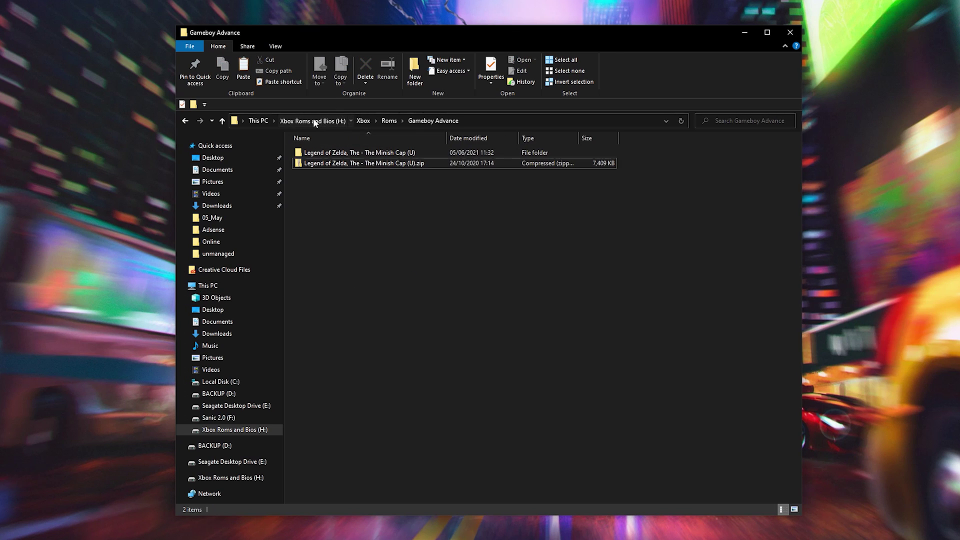
{"action": "left_click", "coordinate": [313, 120]}
{"action": "left_click", "coordinate": [404, 272]}
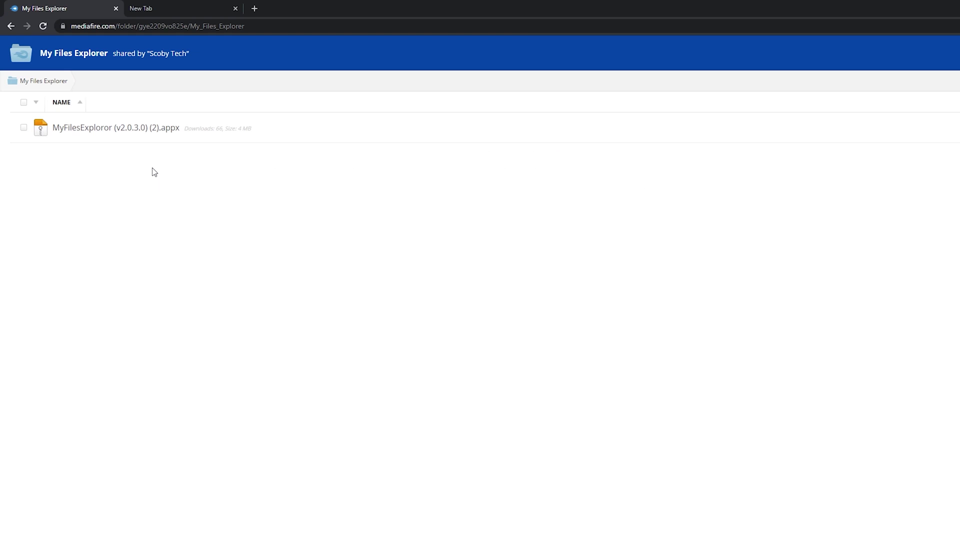
Download MyFilesExploror (v2.0.3.0).appx (3.51 MB) from its MediaFire file page.
{"action": "right_click", "coordinate": [142, 132]}
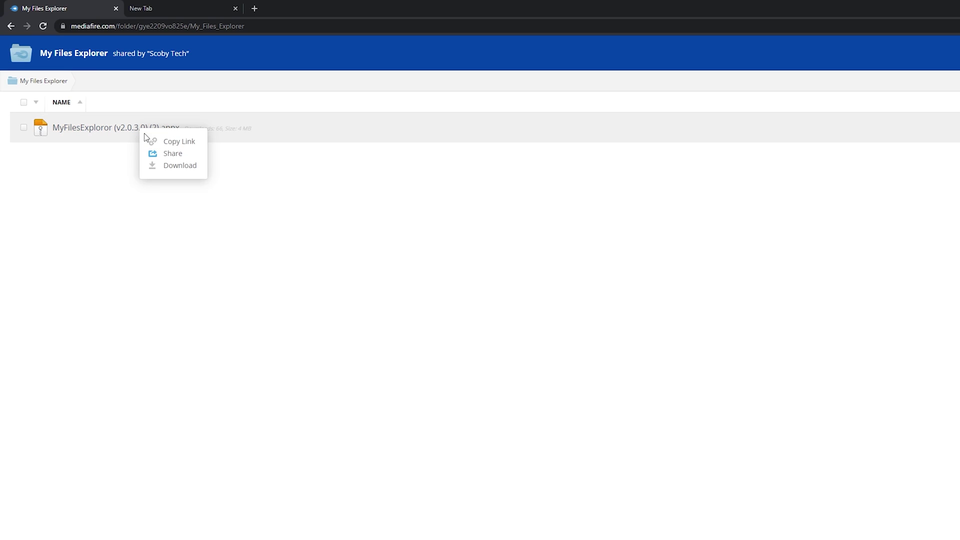
{"action": "left_click", "coordinate": [176, 166]}
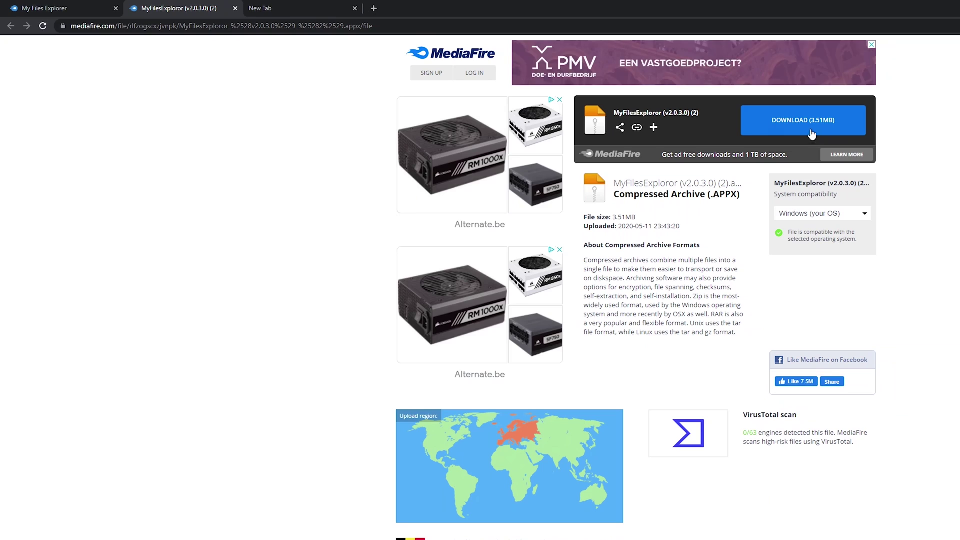
{"action": "left_click", "coordinate": [795, 120]}
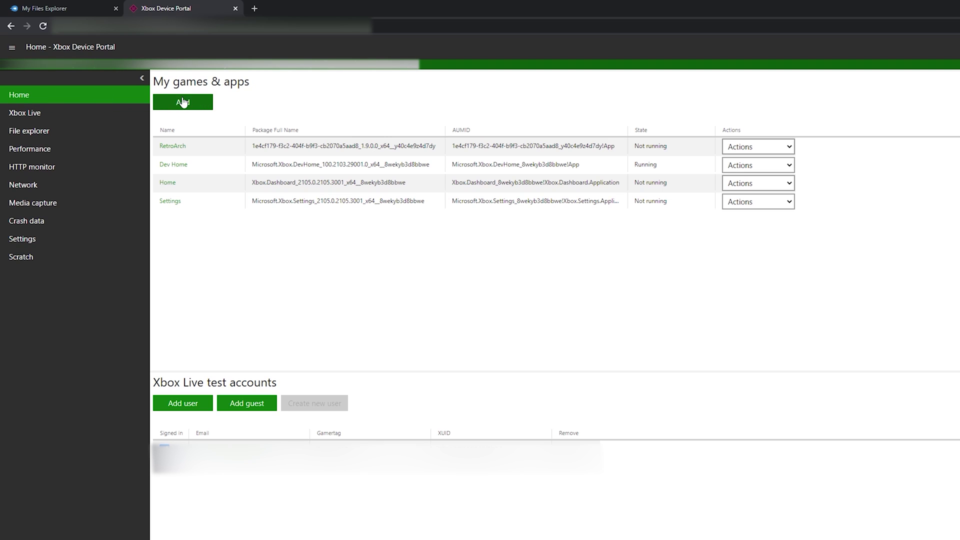
Install the MyFilesExploror .appx package on the console through Device Portal's Add dialog.
{"action": "left_click", "coordinate": [198, 106]}
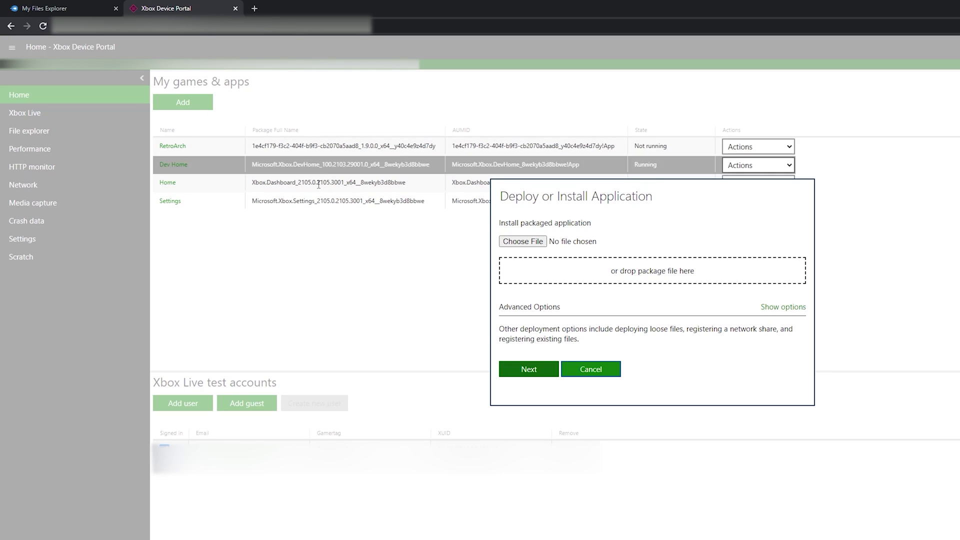
{"action": "left_click", "coordinate": [620, 273]}
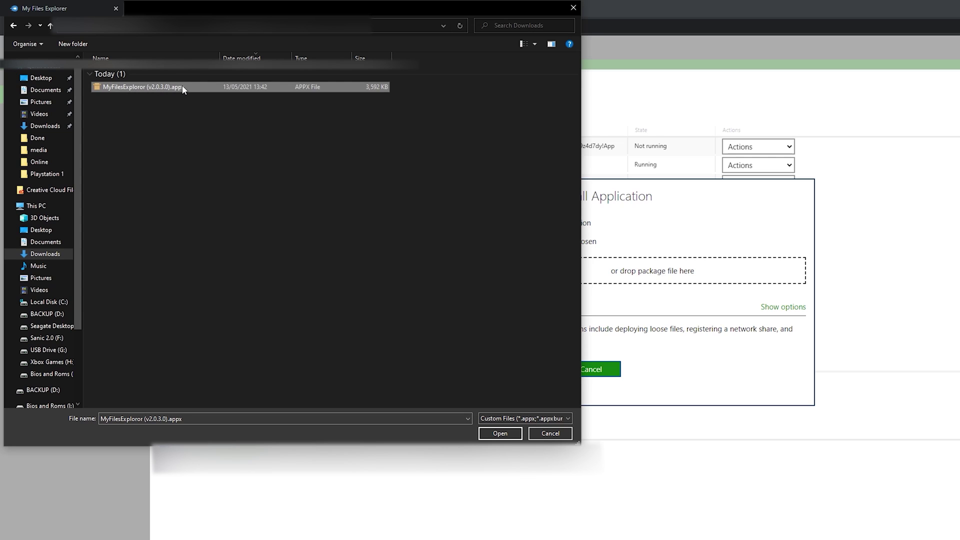
{"action": "left_click", "coordinate": [500, 433]}
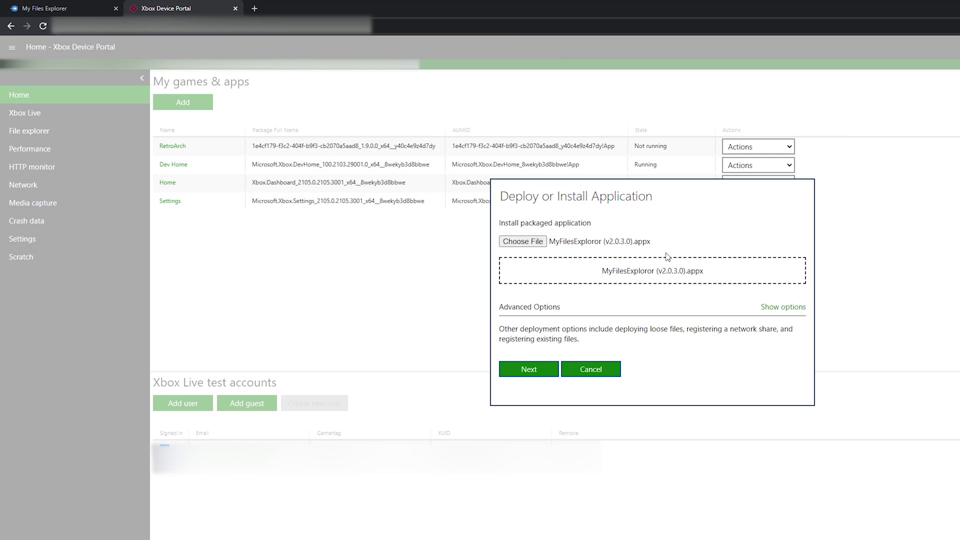
{"action": "left_click", "coordinate": [530, 370]}
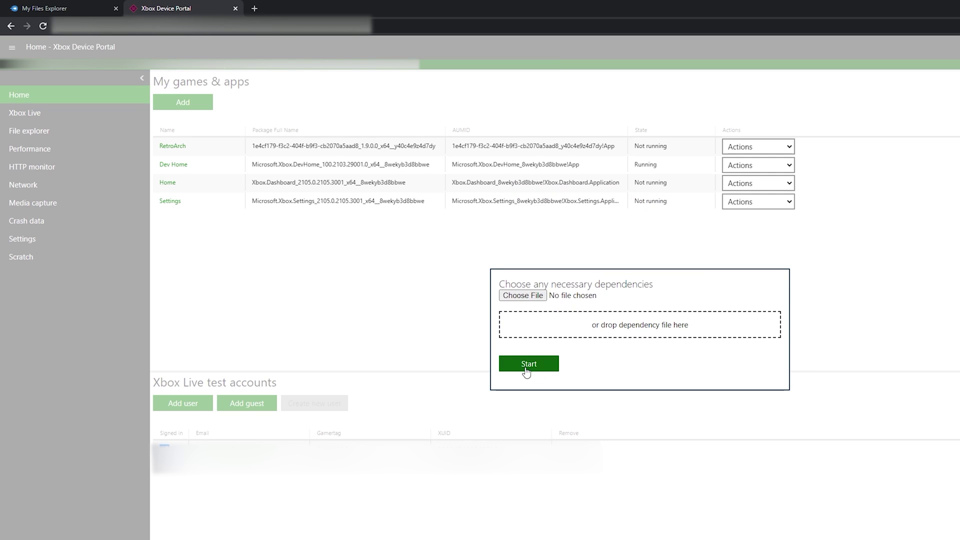
{"action": "left_click", "coordinate": [542, 368]}
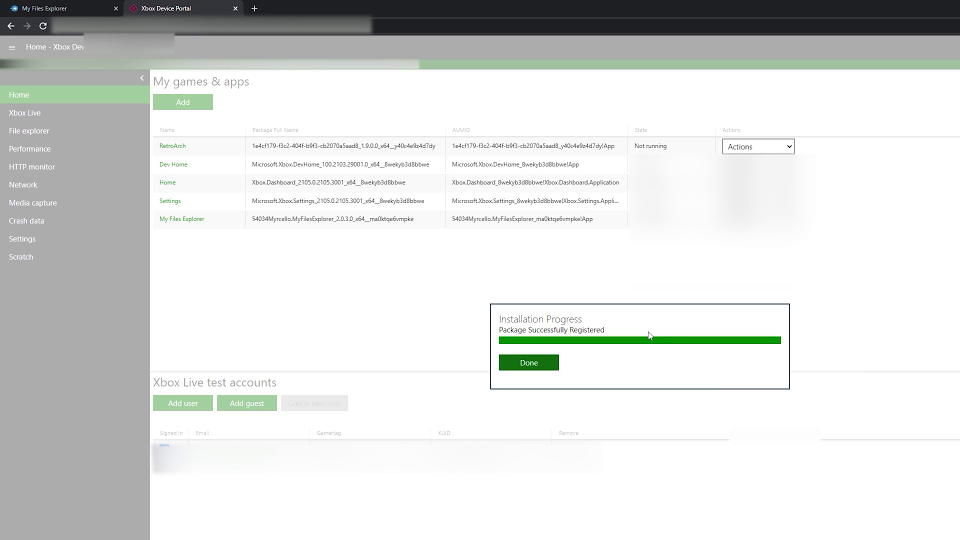
{"action": "left_click", "coordinate": [542, 365]}
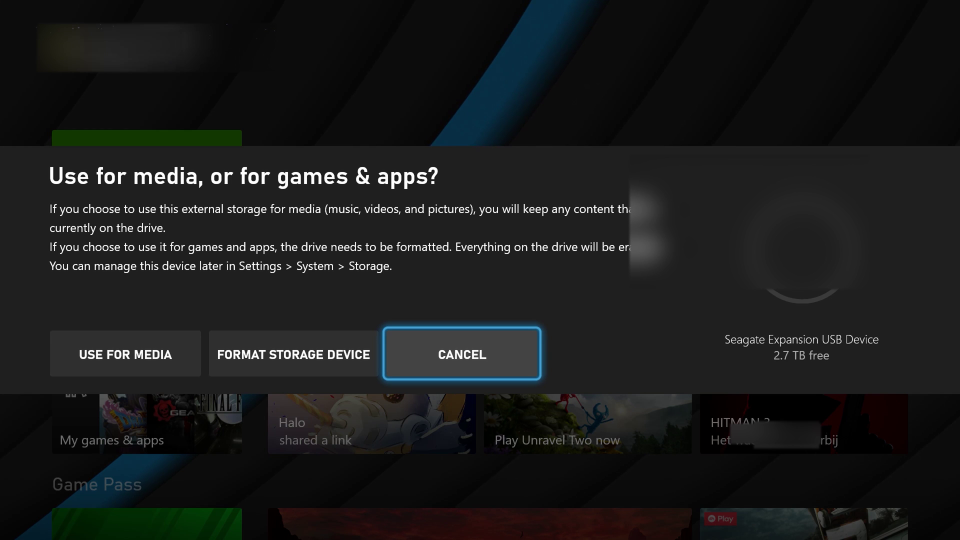
Set the Seagate USB drive to Use for Media and launch My Files Explorer from Dev Home.
{"action": "key", "text": "Left"}
{"action": "key", "text": "Left"}
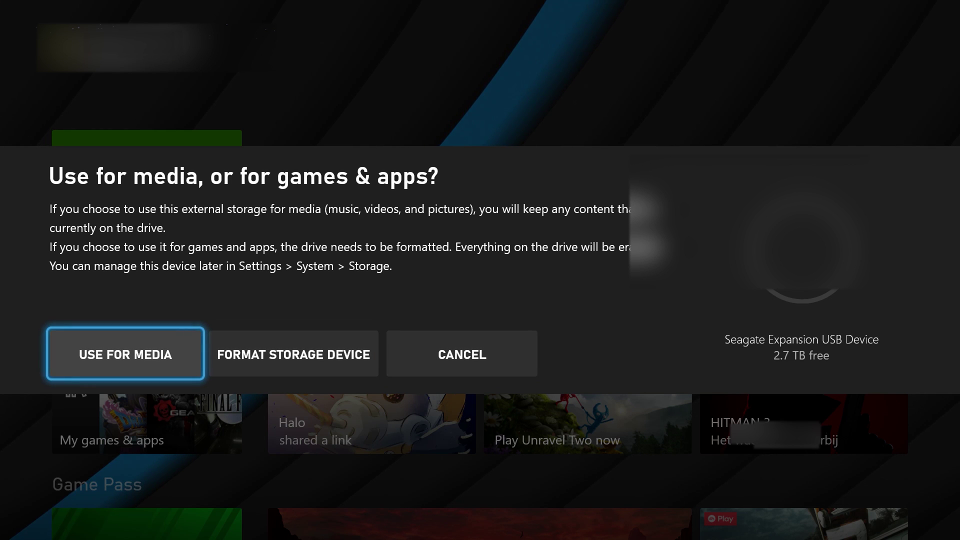
{"action": "key", "text": "Right"}
{"action": "key", "text": "Right"}
{"action": "key", "text": "Left"}
{"action": "key", "text": "Left"}
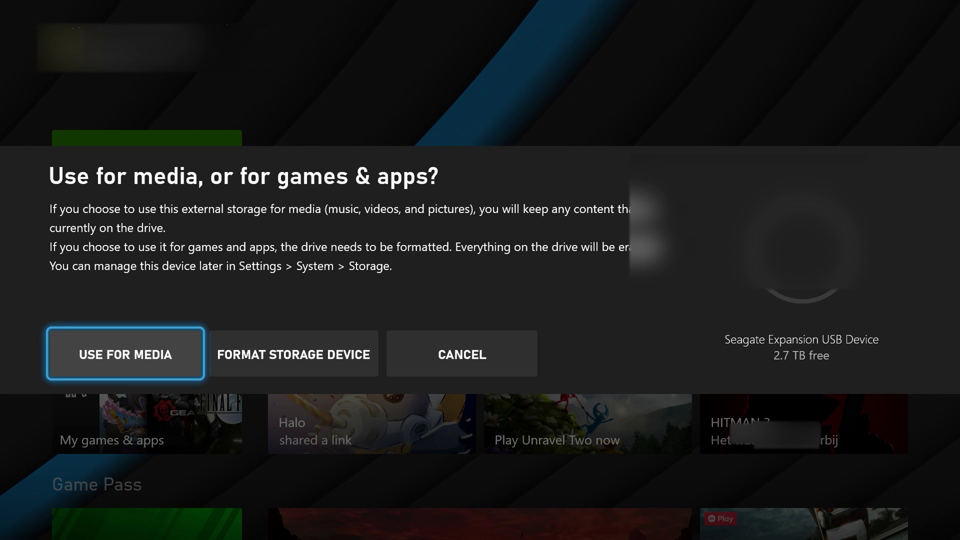
{"action": "key", "text": "Return"}
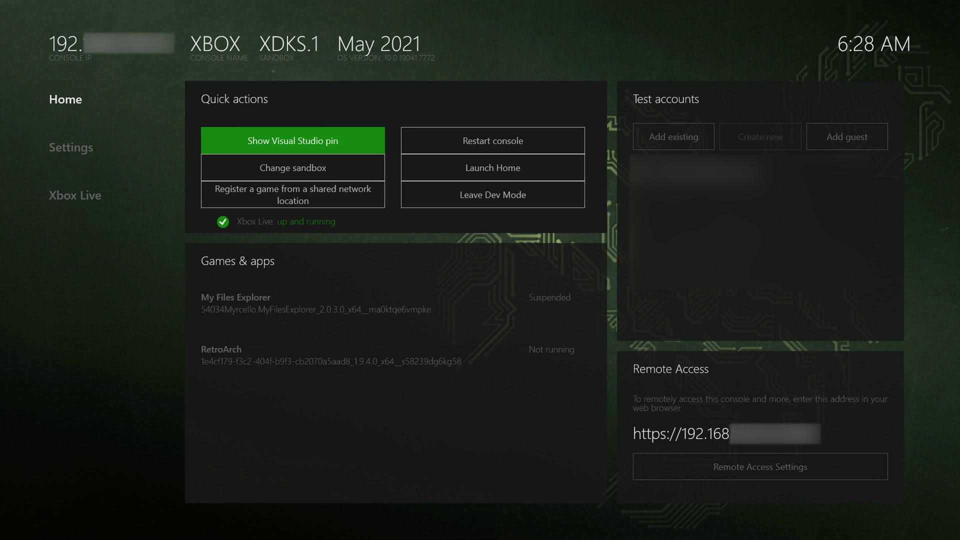
{"action": "key", "text": "Down"}
{"action": "key", "text": "Down"}
{"action": "key", "text": "Down"}
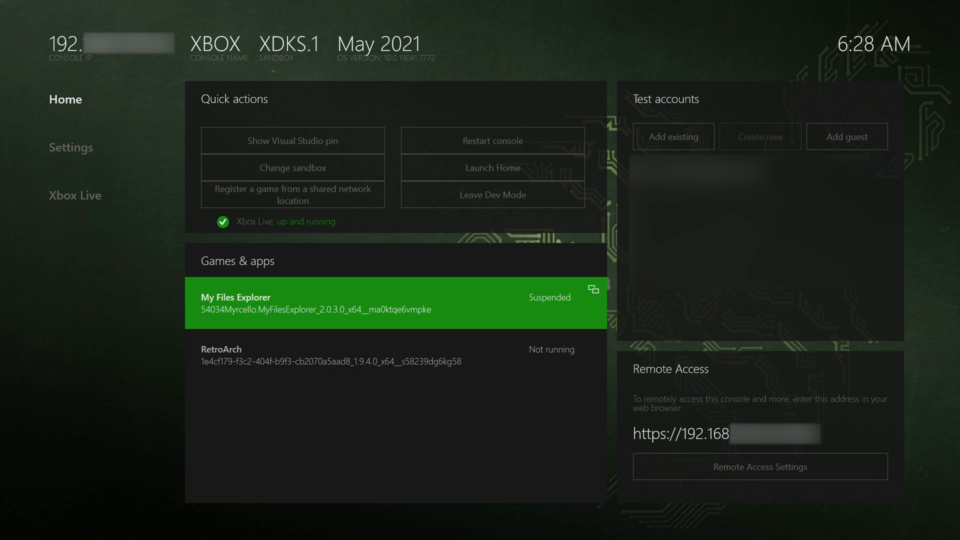
{"action": "key", "text": "Return"}
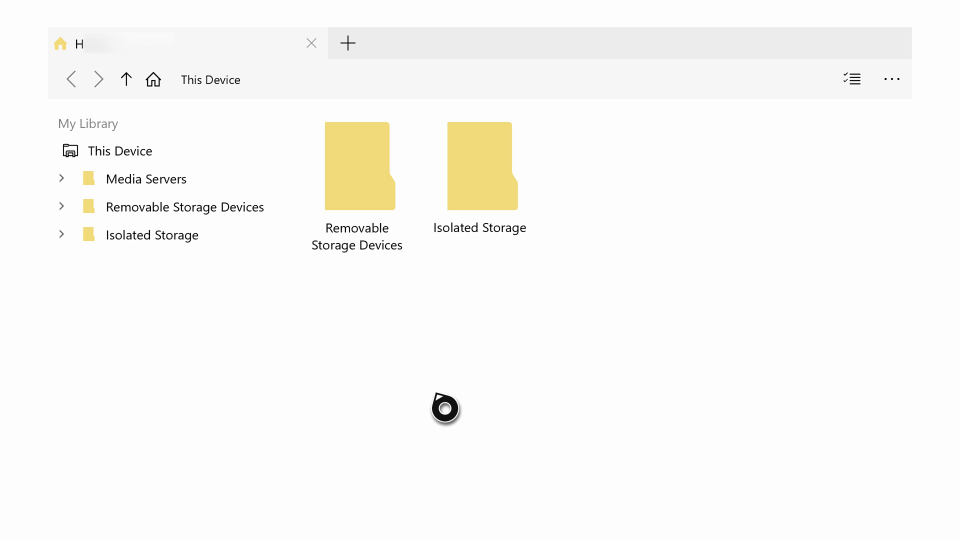
Copy panafz10.bin from E:\Xbox\Bios, then switch to the Isolated Storage location.
{"action": "left_click", "coordinate": [362, 202]}
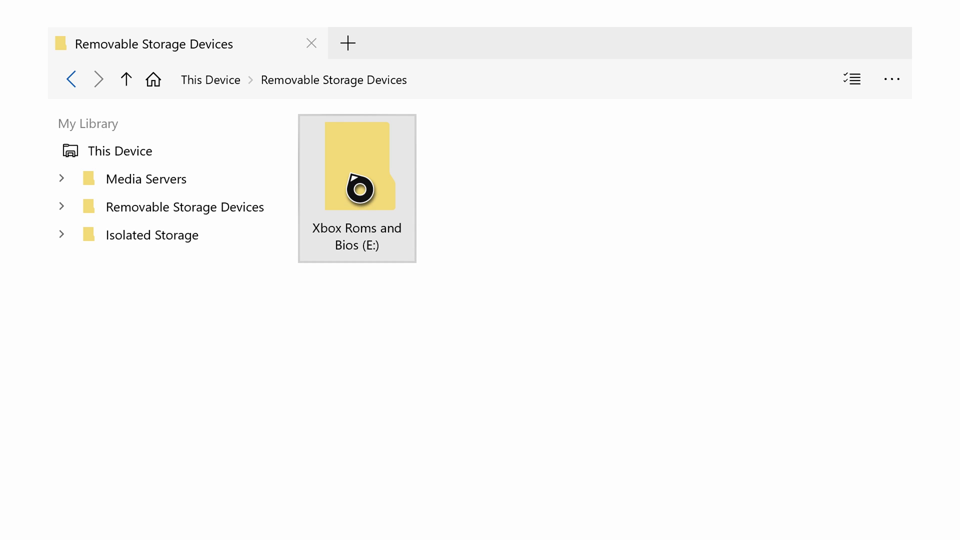
{"action": "left_click", "coordinate": [360, 189]}
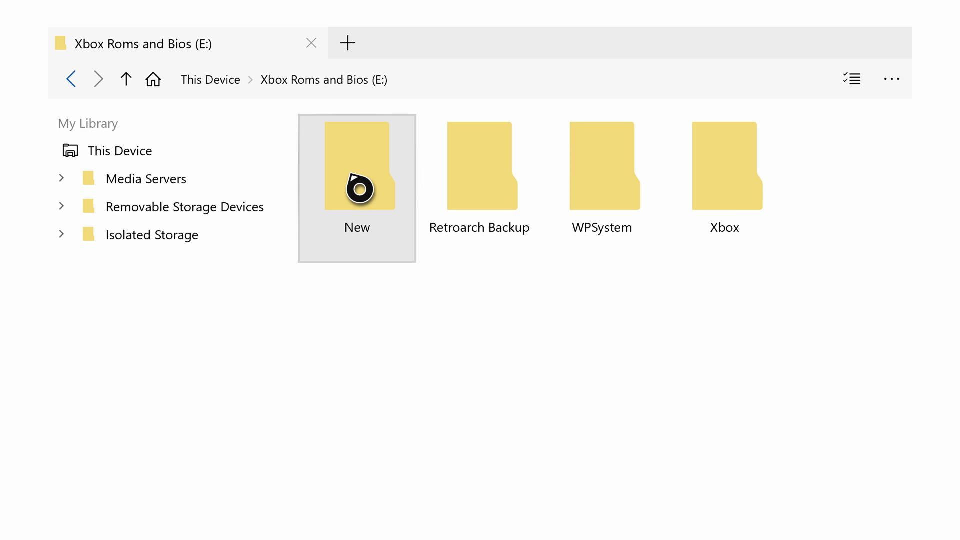
{"action": "left_click", "coordinate": [728, 190]}
{"action": "left_click", "coordinate": [380, 187]}
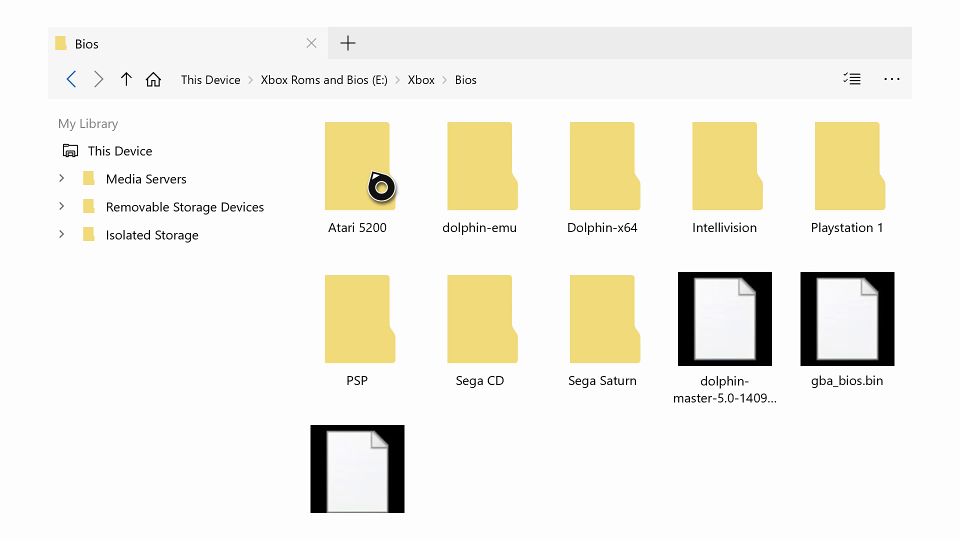
{"action": "scroll", "coordinate": [364, 496], "scroll_direction": "down", "scroll_amount": 1}
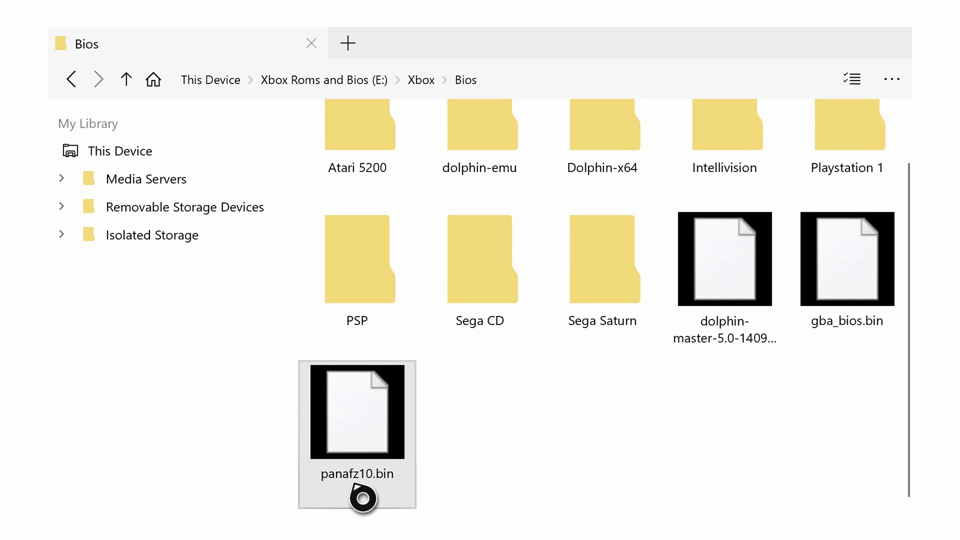
{"action": "right_click", "coordinate": [339, 394]}
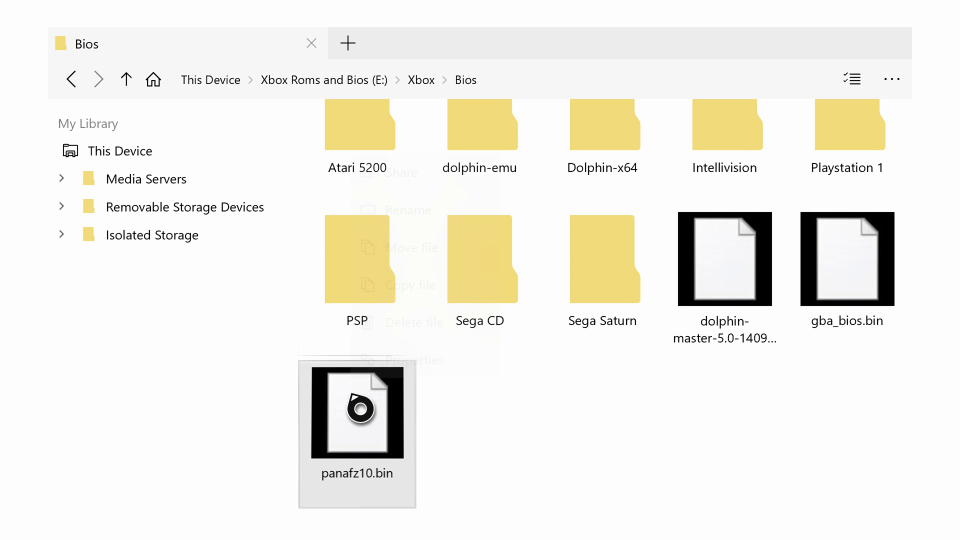
{"action": "left_click", "coordinate": [417, 299]}
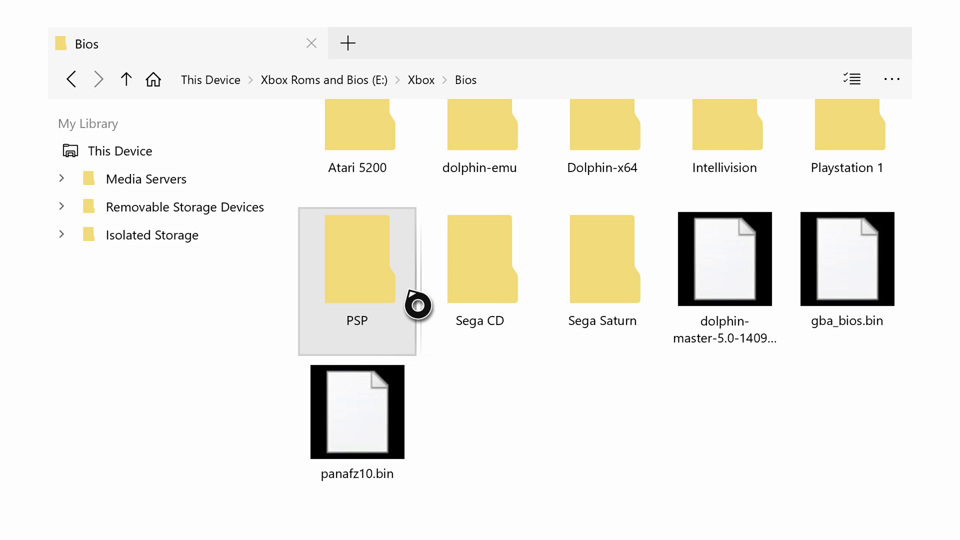
{"action": "left_click", "coordinate": [165, 235]}
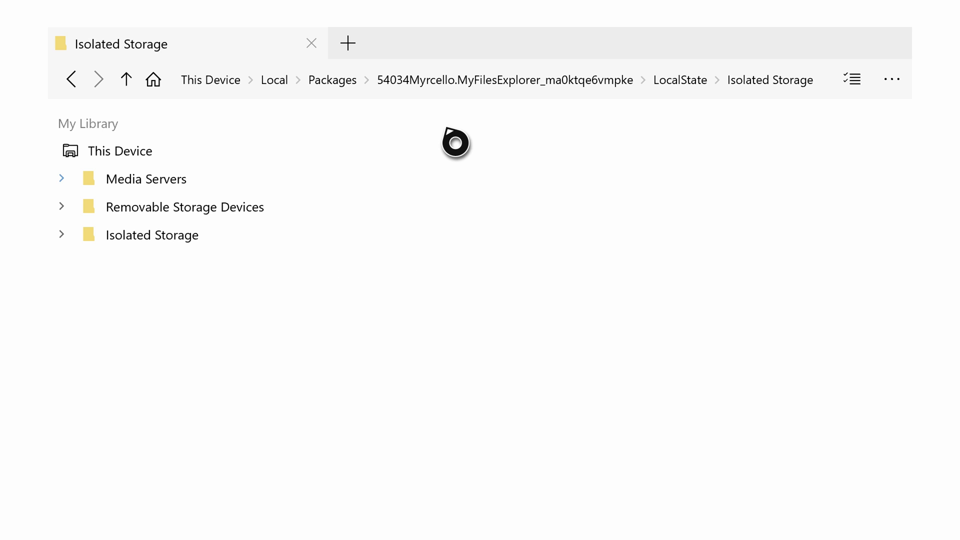
Browse to Packages > RetroArch package (1e4cf179…) > LocalState > system.
{"action": "left_click", "coordinate": [332, 80]}
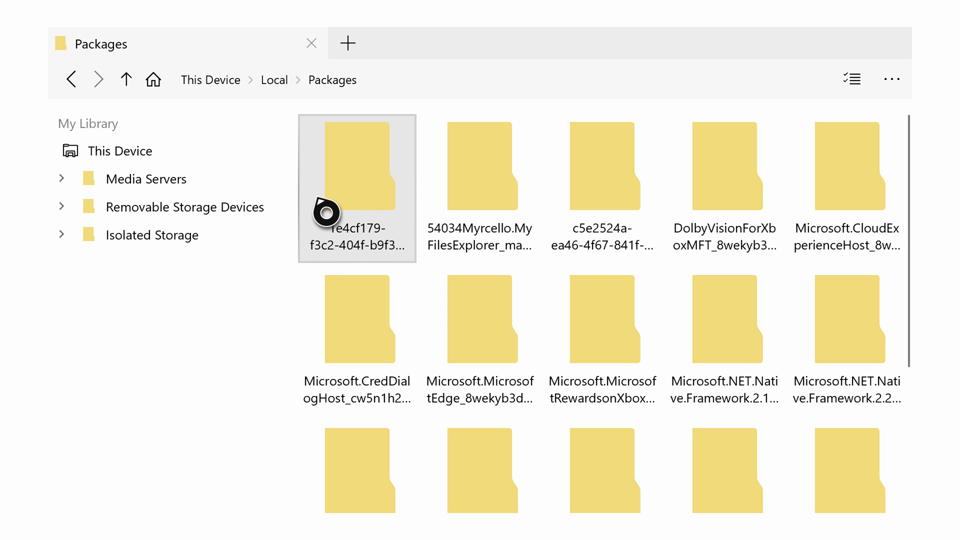
{"action": "double_click", "coordinate": [354, 195]}
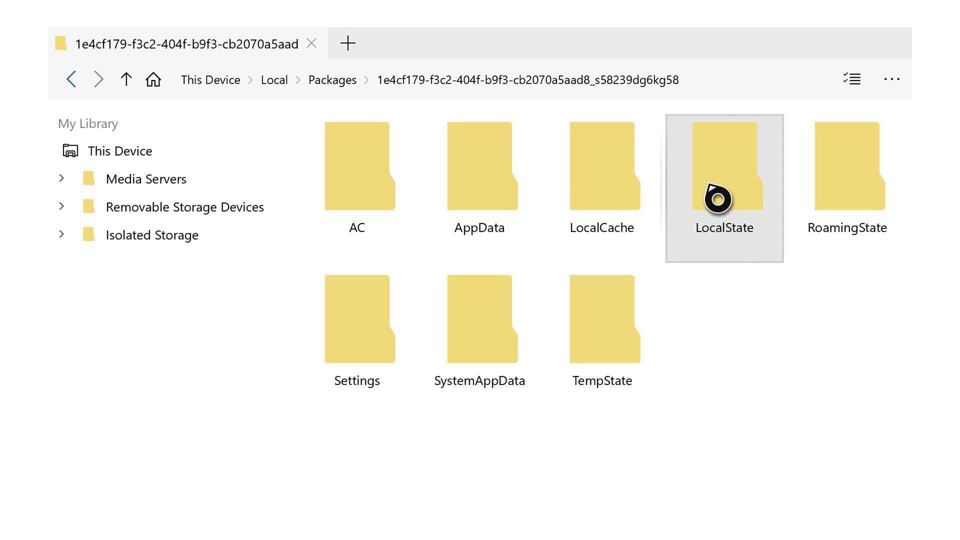
{"action": "double_click", "coordinate": [735, 174]}
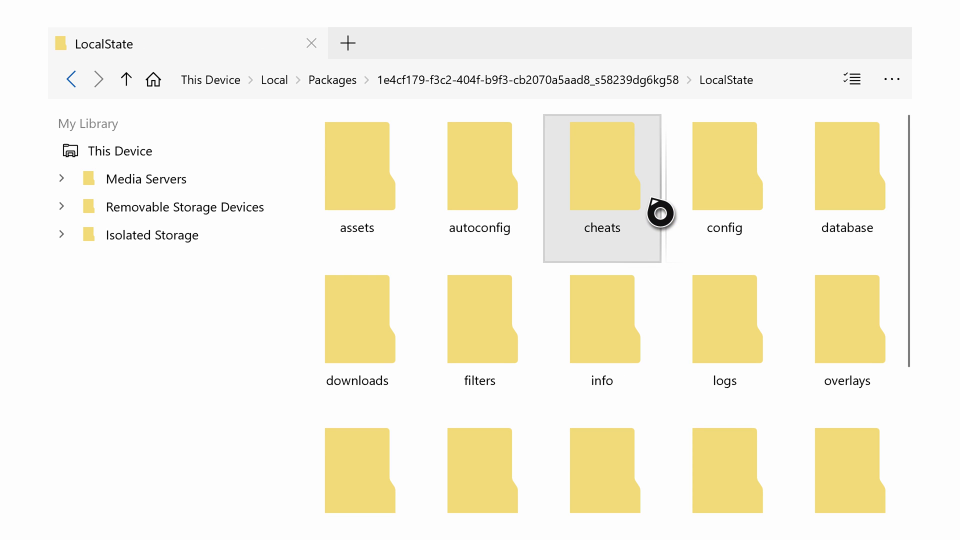
{"action": "scroll", "coordinate": [675, 237], "scroll_direction": "down", "scroll_amount": 5}
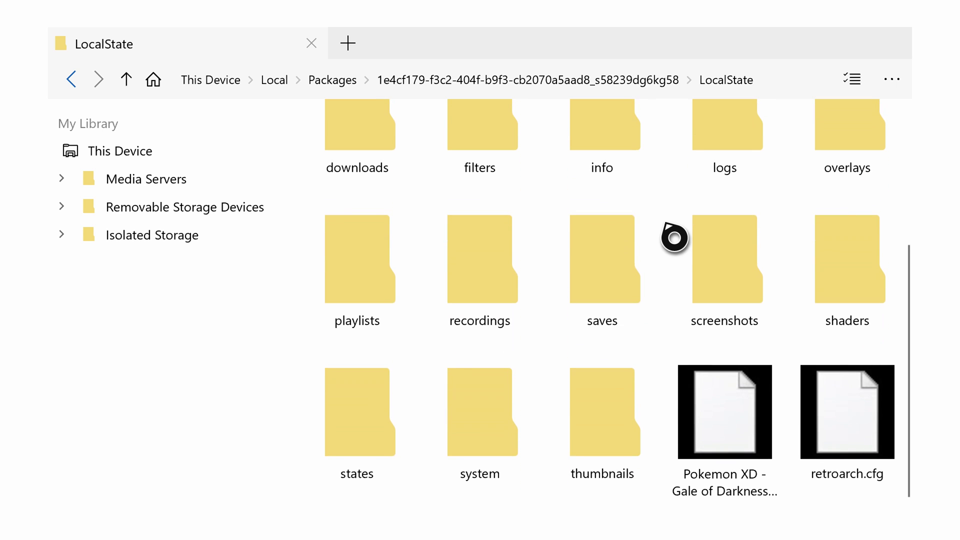
{"action": "double_click", "coordinate": [507, 440]}
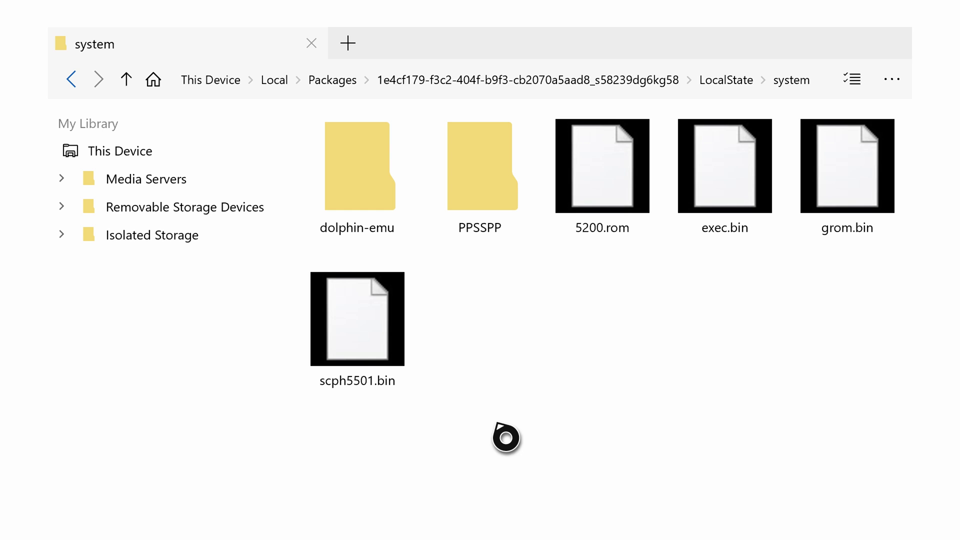
Paste panafz10.bin into RetroArch's system folder.
{"action": "right_click", "coordinate": [520, 330]}
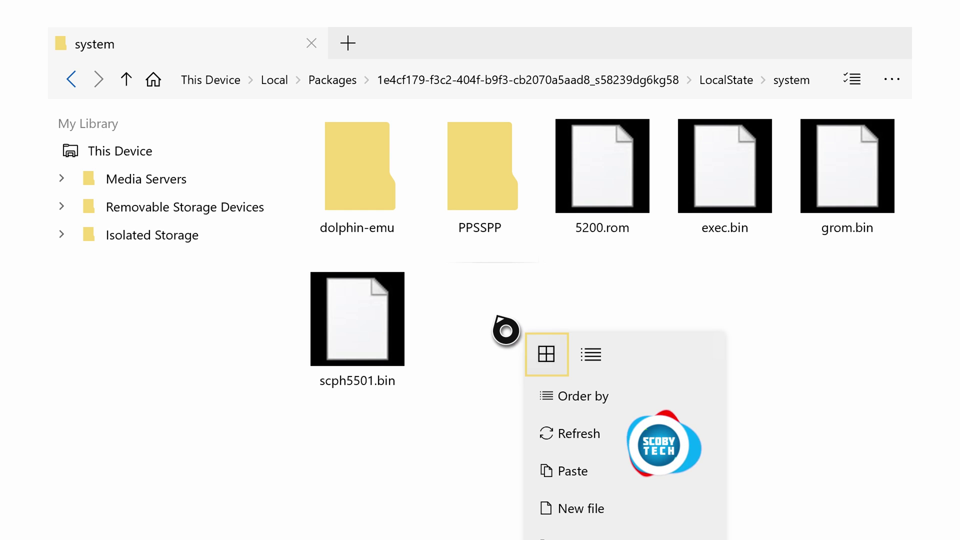
{"action": "left_click", "coordinate": [530, 265]}
{"action": "right_click", "coordinate": [602, 306]}
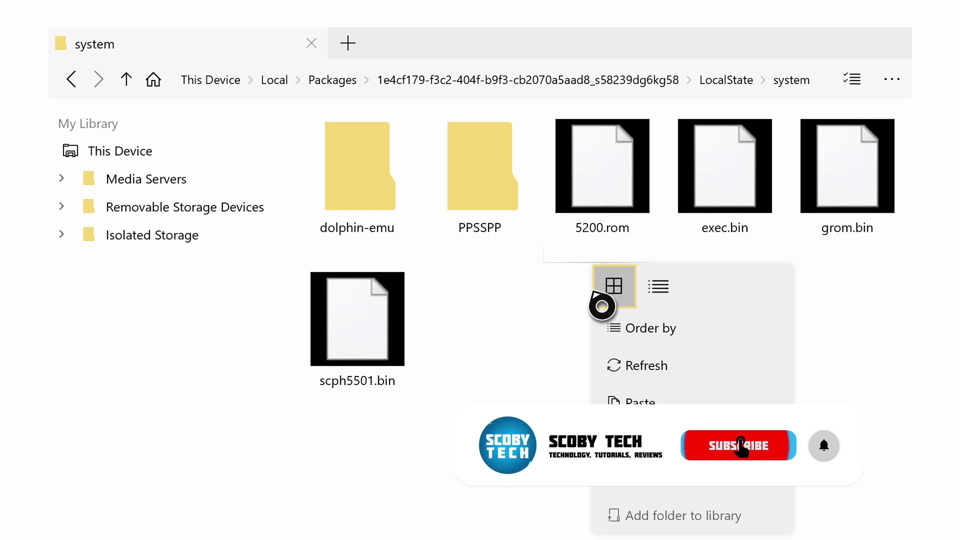
{"action": "left_click", "coordinate": [620, 395]}
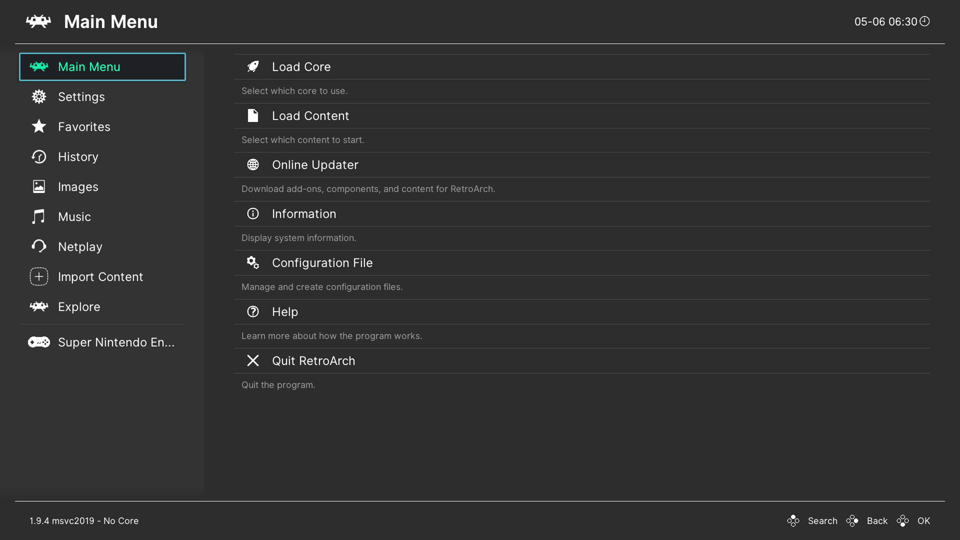
Load The 3DO Company - 3DO (4DO) core from the Load Core list.
{"action": "key", "text": "Right"}
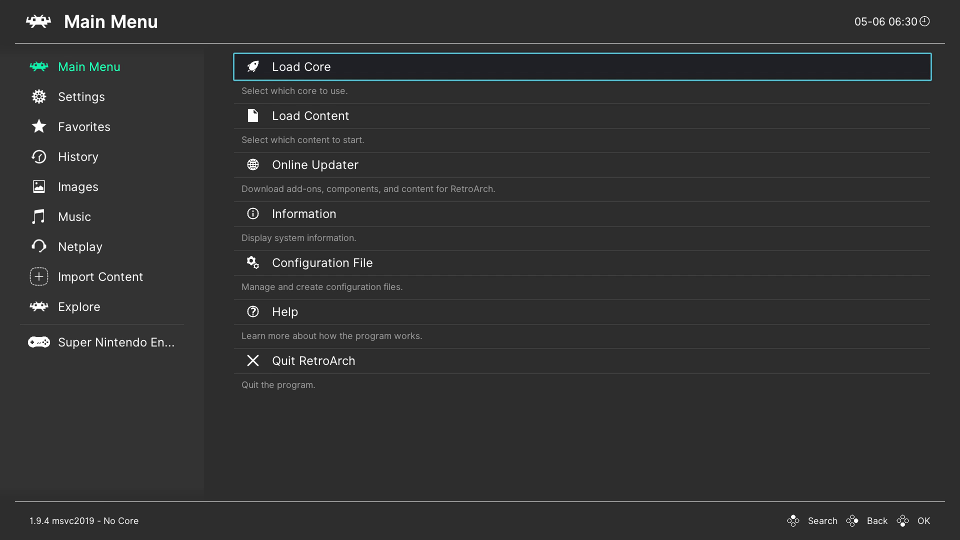
{"action": "key", "text": "Return"}
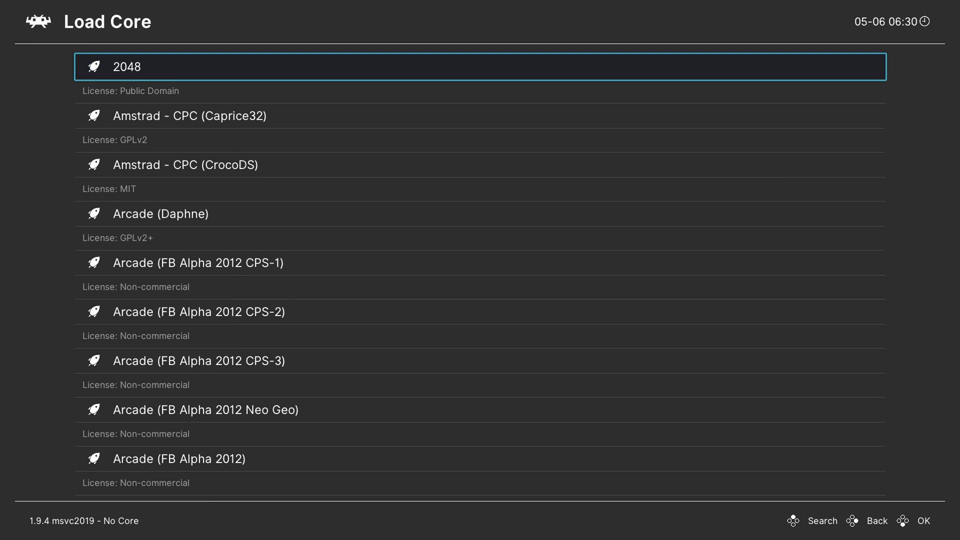
{"action": "key", "text": "Down"}
{"action": "key", "text": "Down"}
{"action": "key", "text": "Down"}
{"action": "key", "text": "Down"}
{"action": "key", "text": "Down"}
{"action": "key", "text": "Down"}
{"action": "key", "text": "Down"}
{"action": "key", "text": "Down"}
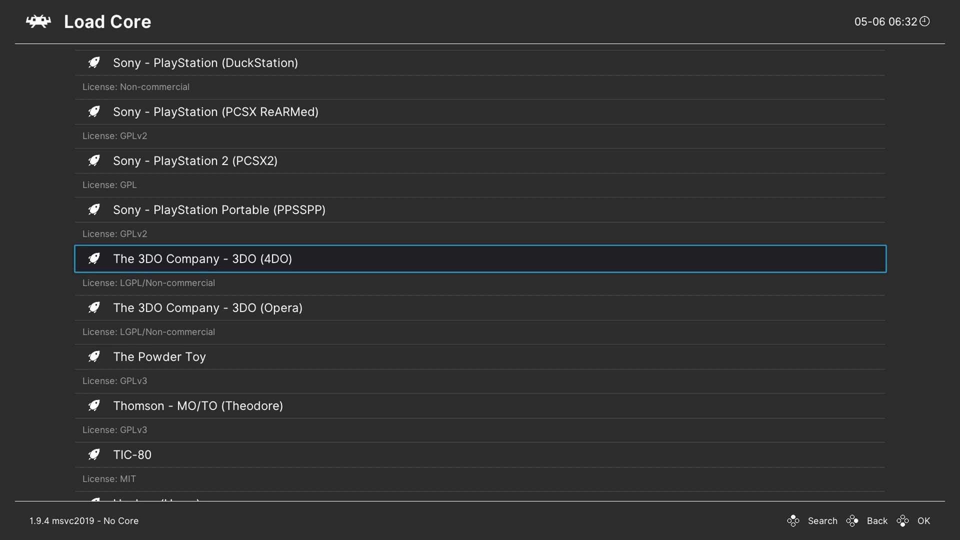
{"action": "key", "text": "Return"}
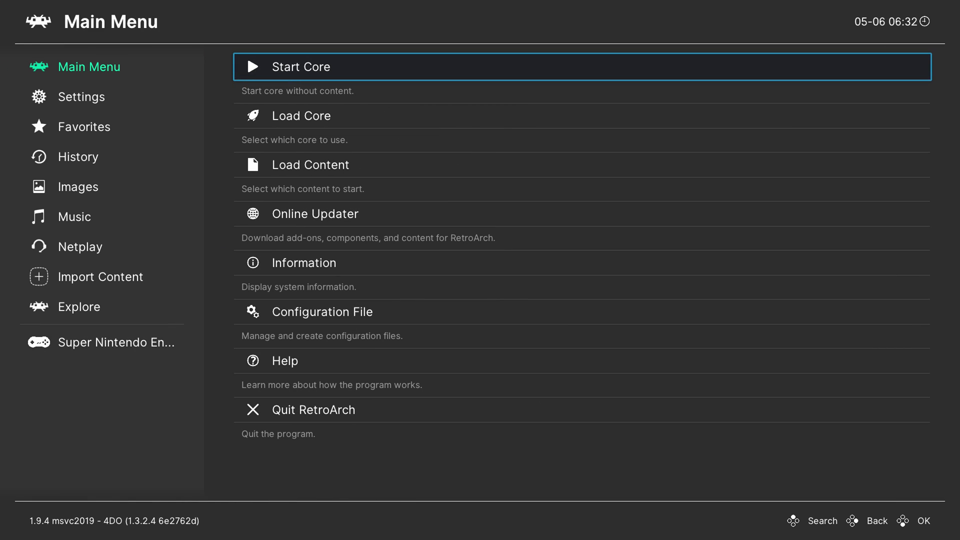
Through Load Content, browse drive E: to Burning Soldier (EU)_extracted and pick Burning Soldier (EU).iso.
{"action": "key", "text": "Down"}
{"action": "key", "text": "Down"}
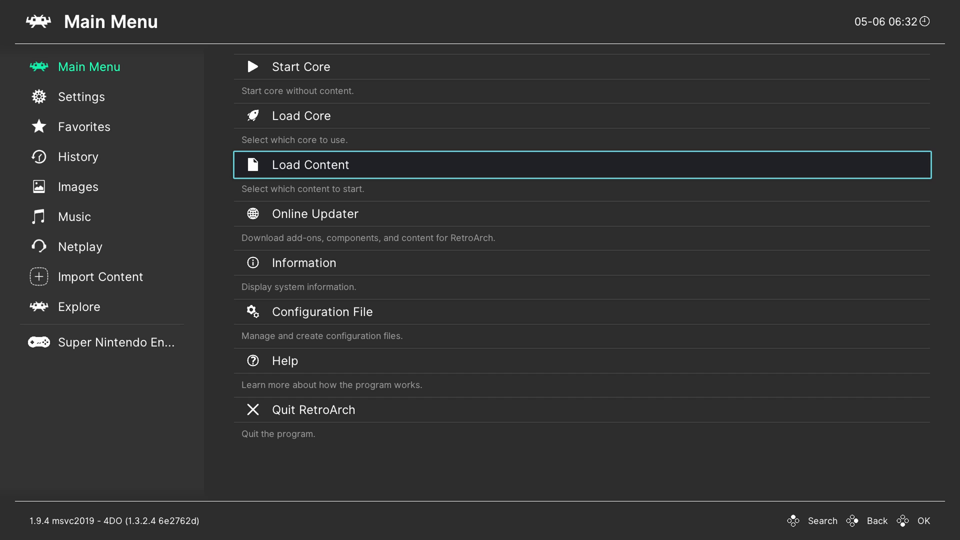
{"action": "key", "text": "Return"}
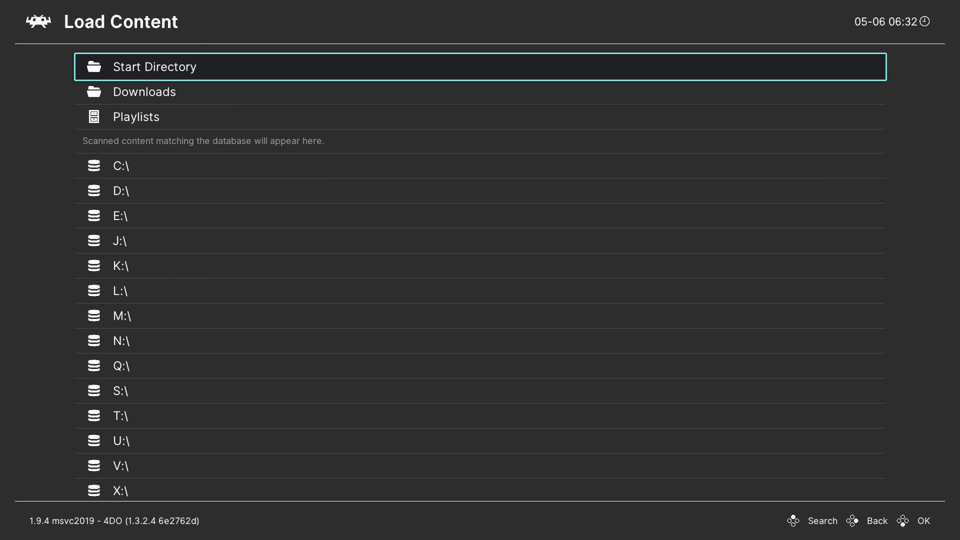
{"action": "key", "text": "Down"}
{"action": "key", "text": "Down"}
{"action": "key", "text": "Down"}
{"action": "key", "text": "Down"}
{"action": "key", "text": "Down"}
{"action": "key", "text": "Down"}
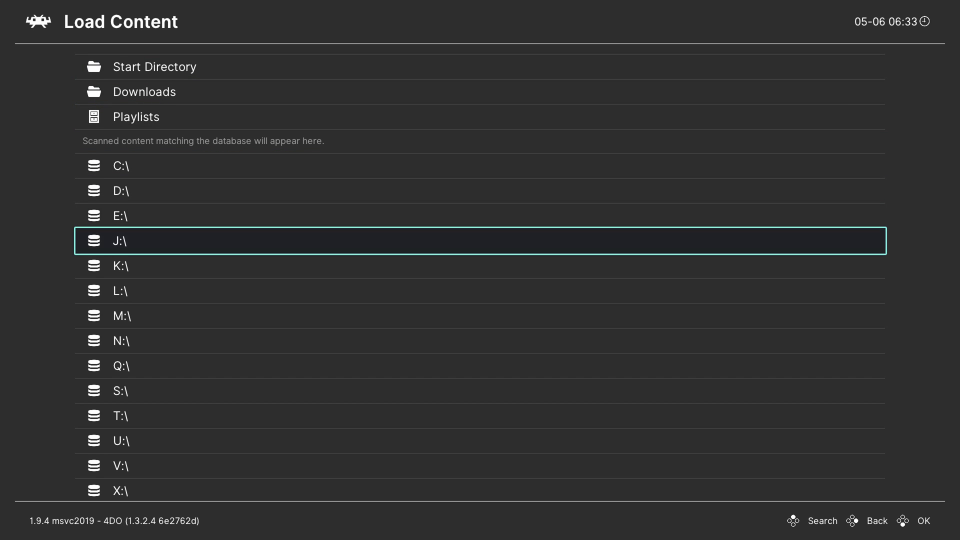
{"action": "key", "text": "Up"}
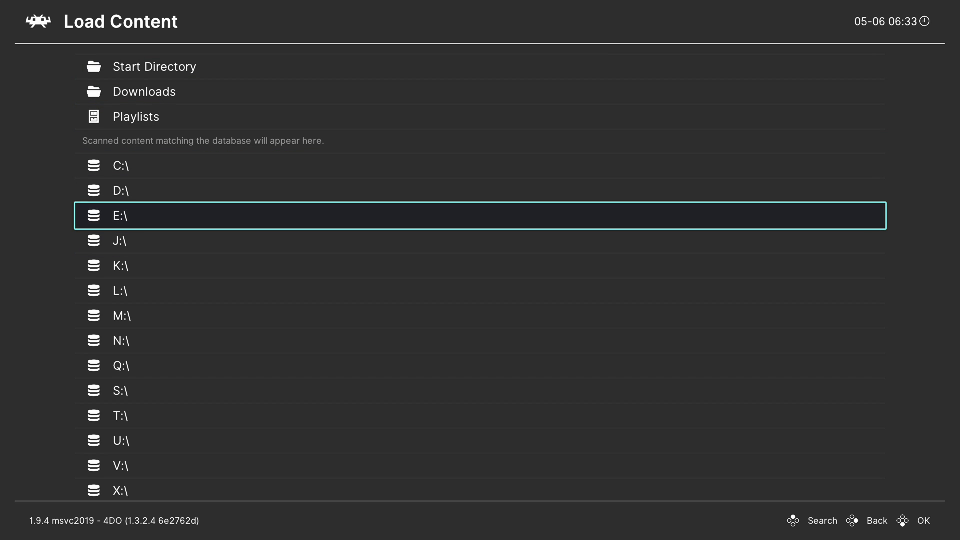
{"action": "key", "text": "Return"}
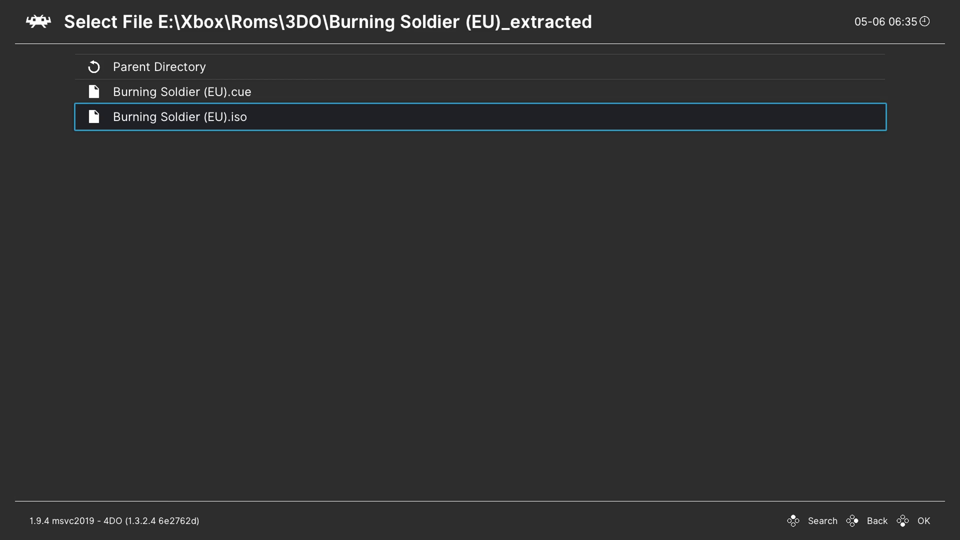
{"action": "key", "text": "Return"}
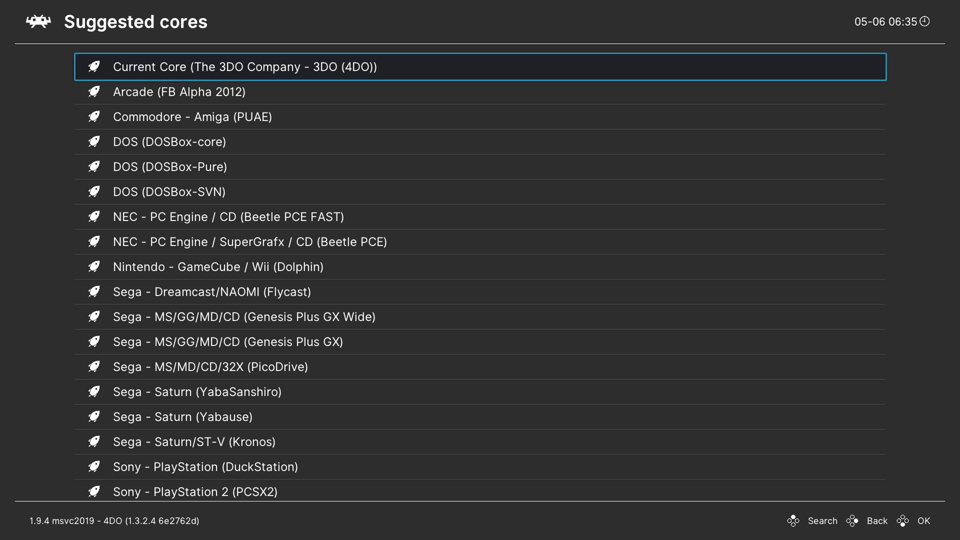
Start Burning Soldier with the current core 'The 3DO Company - 3DO (4DO)' and bring up the Quick Menu.
{"action": "key", "text": "Return"}
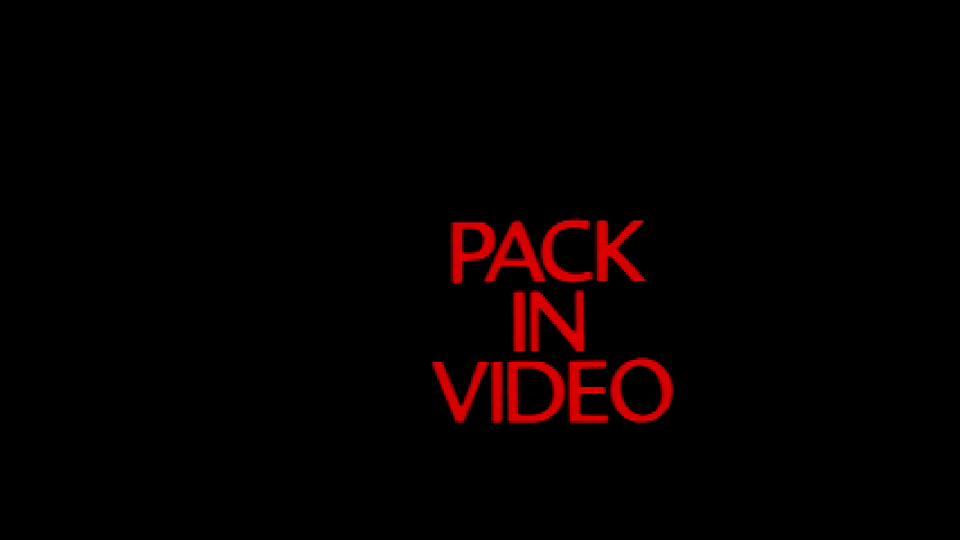
{"action": "key", "text": "F1"}
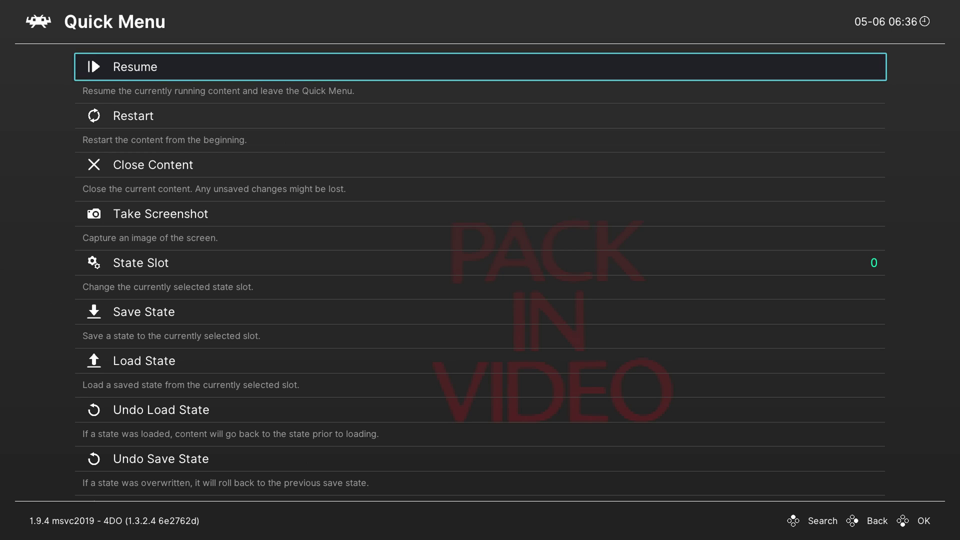
{"action": "key", "text": "Down"}
{"action": "key", "text": "Down"}
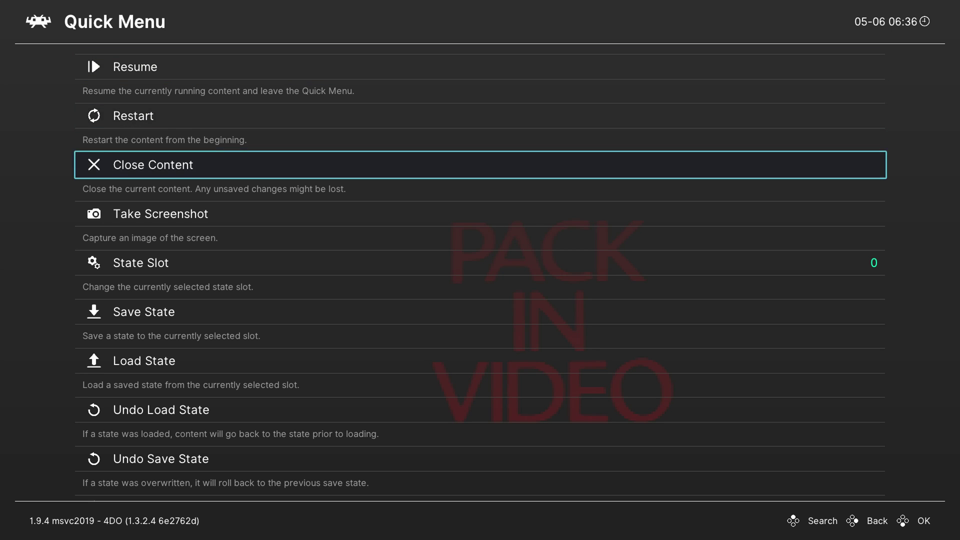
{"action": "key", "text": "Down"}
{"action": "key", "text": "Down"}
{"action": "key", "text": "Down"}
{"action": "key", "text": "Down"}
{"action": "key", "text": "Down"}
{"action": "key", "text": "Down"}
{"action": "key", "text": "Down"}
{"action": "key", "text": "Down"}
{"action": "key", "text": "Down"}
{"action": "key", "text": "Down"}
{"action": "key", "text": "Up"}
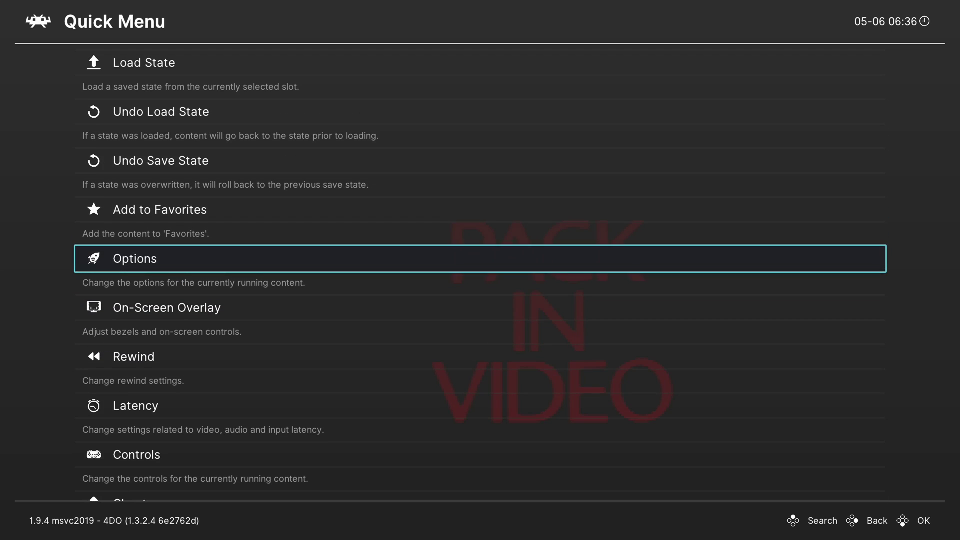
{"action": "key", "text": "Return"}
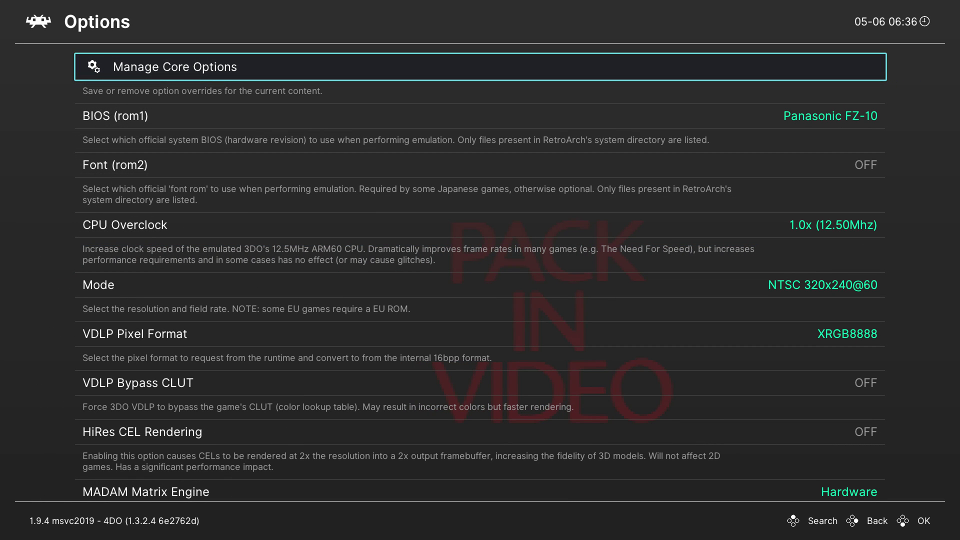
{"action": "key", "text": "Down"}
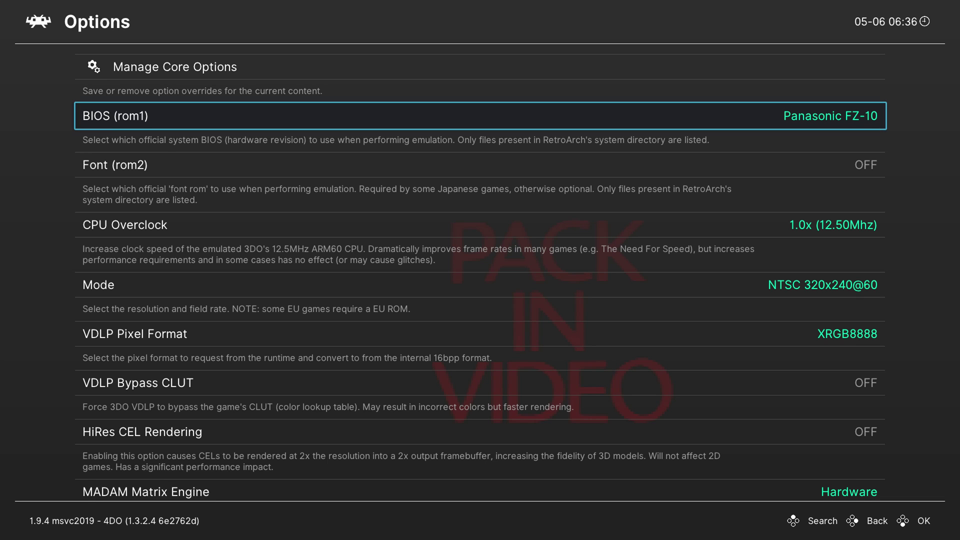
{"action": "key", "text": "Return"}
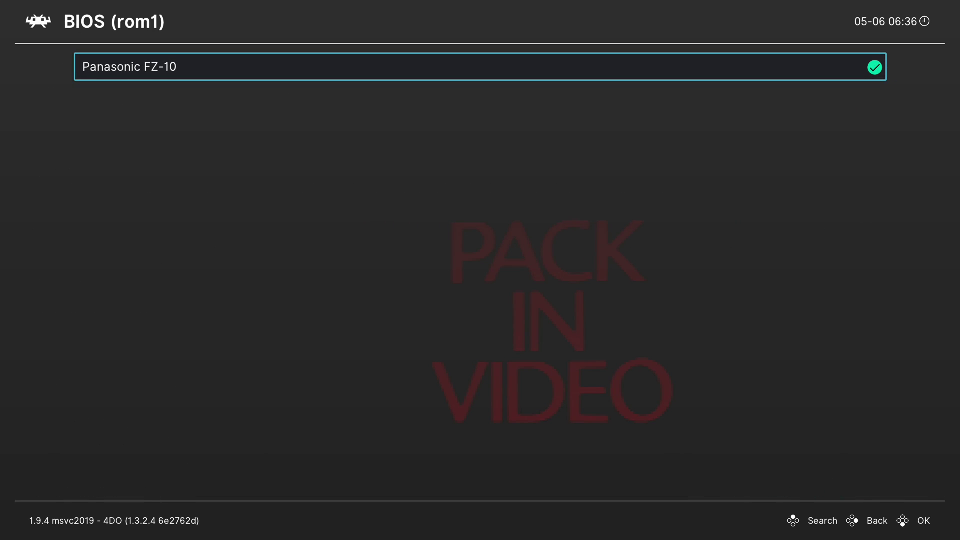
{"action": "key", "text": "Return"}
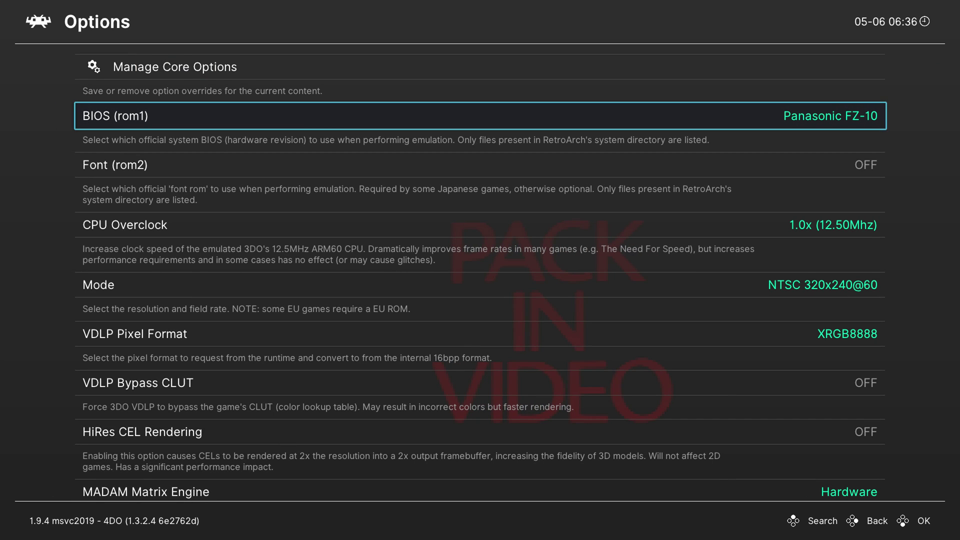
{"action": "key", "text": "Down"}
{"action": "key", "text": "Down"}
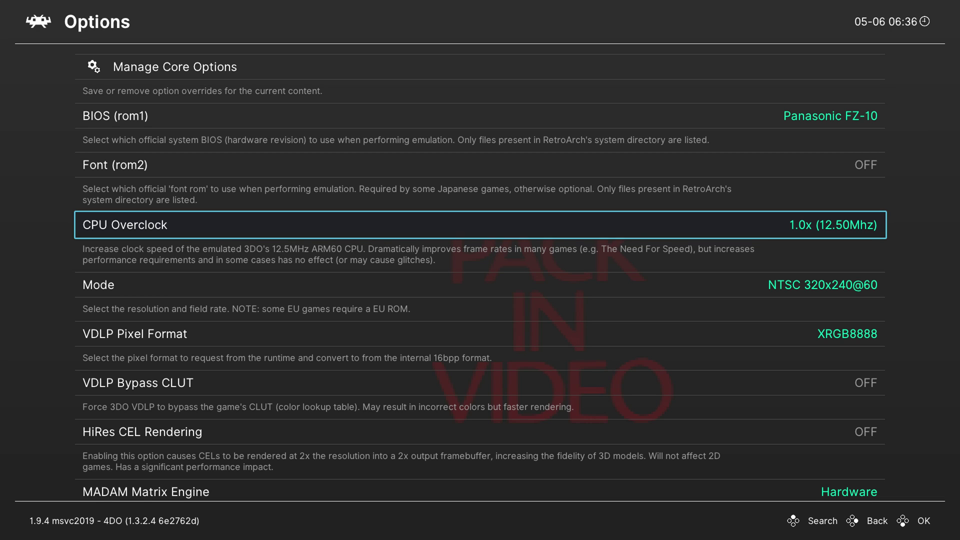
{"action": "key", "text": "Down"}
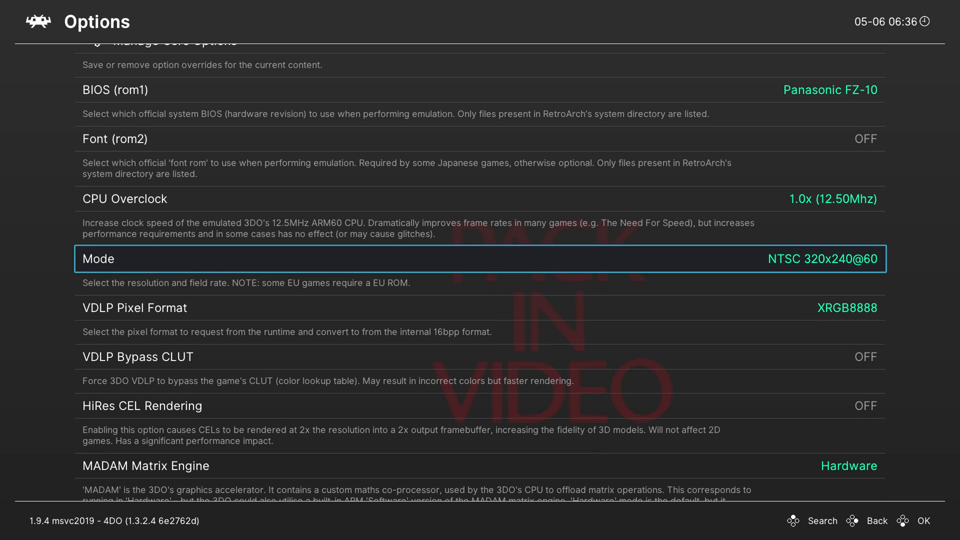
{"action": "key", "text": "Return"}
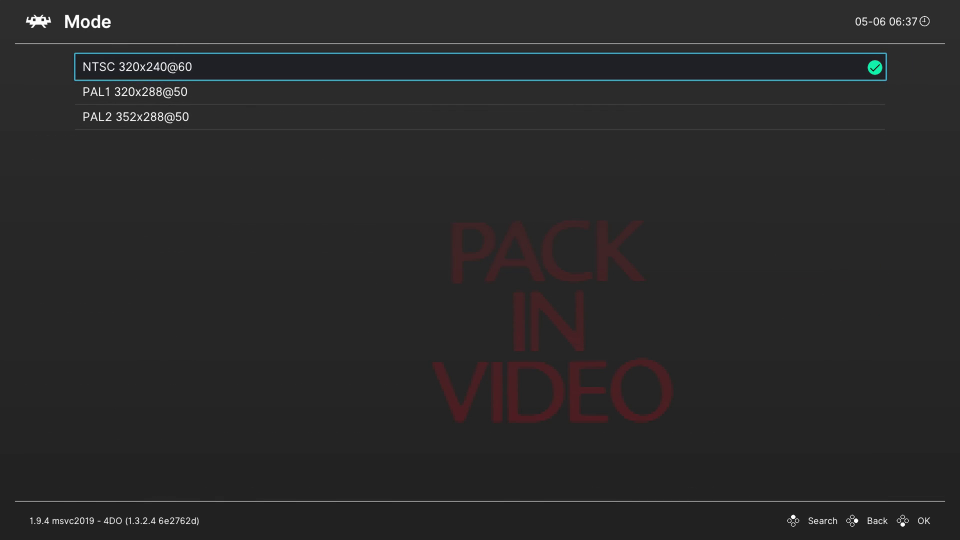
{"action": "key", "text": "Down"}
{"action": "key", "text": "Down"}
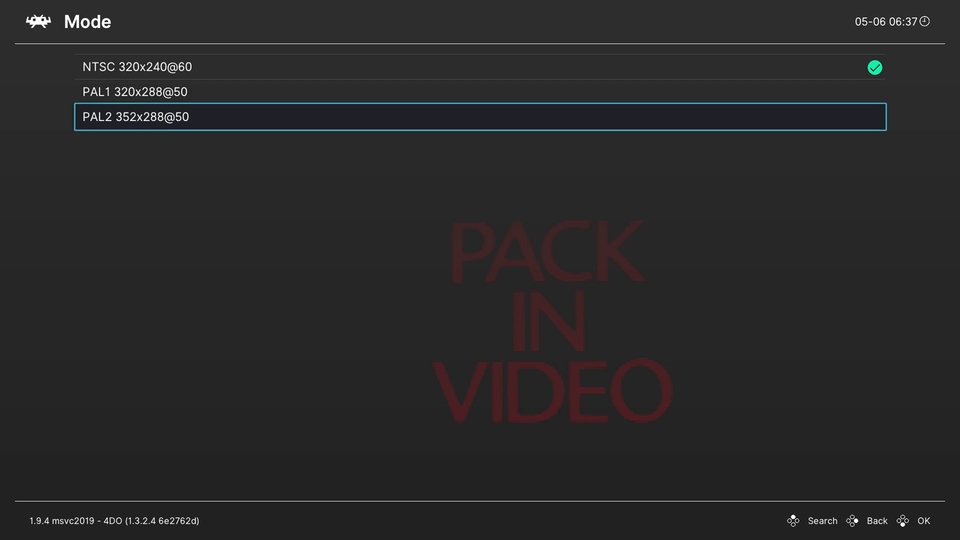
{"action": "key", "text": "Return"}
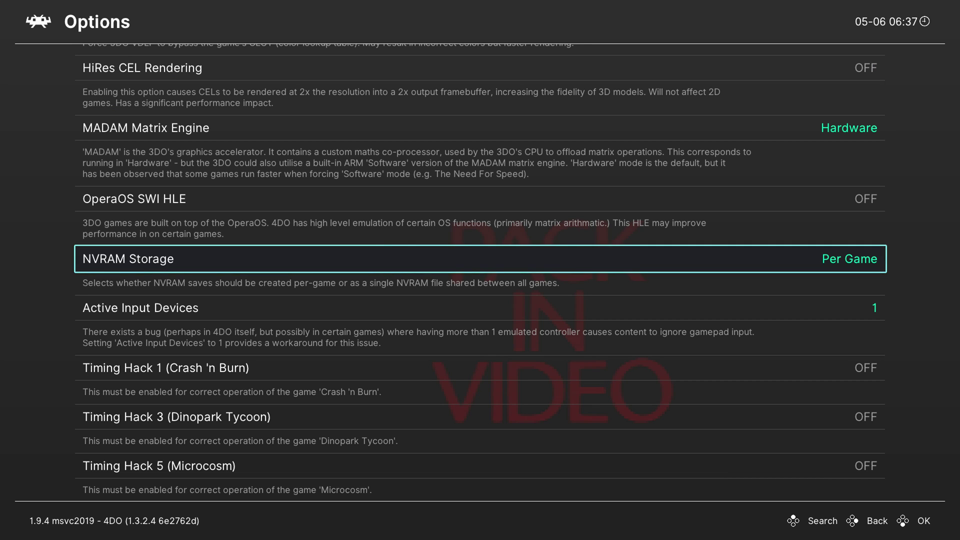
{"action": "key", "text": "Return"}
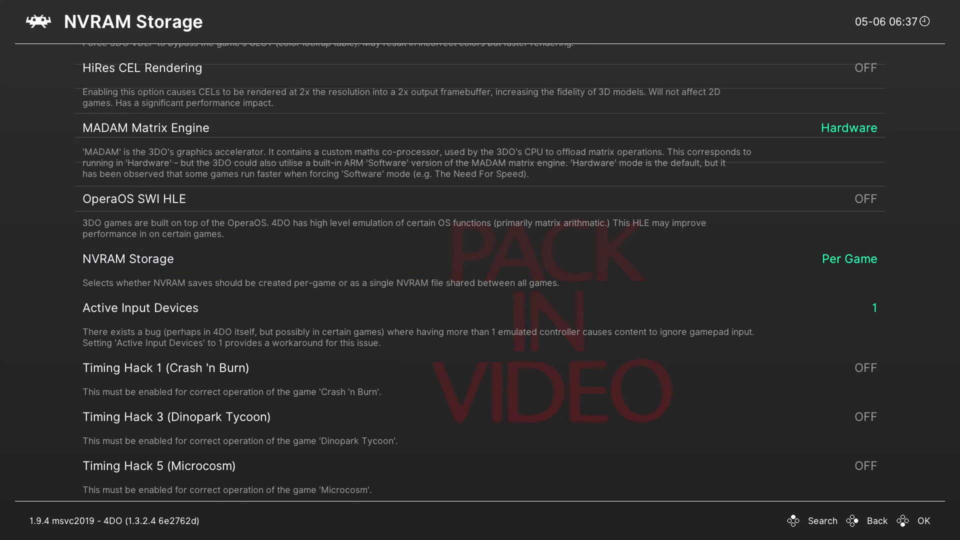
{"action": "key", "text": "Down"}
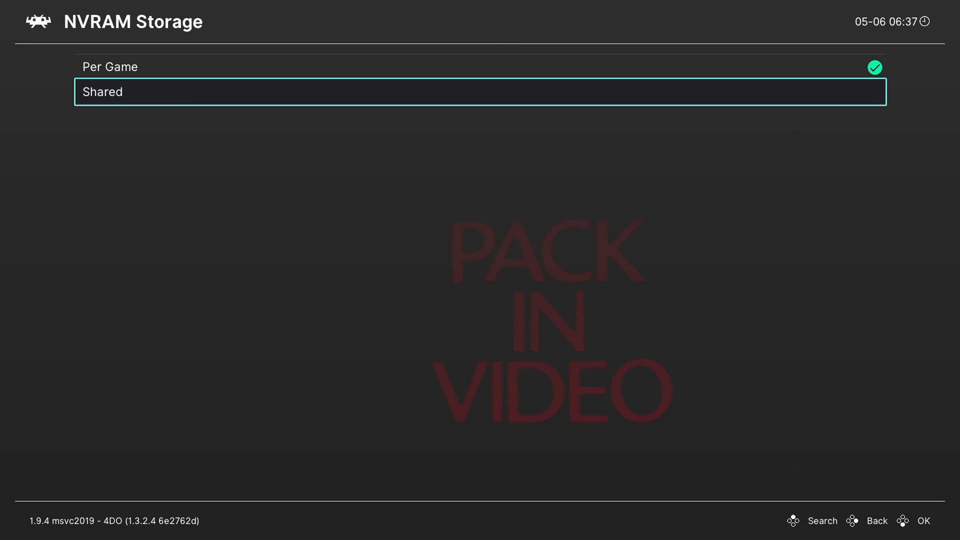
{"action": "key", "text": "BackSpace"}
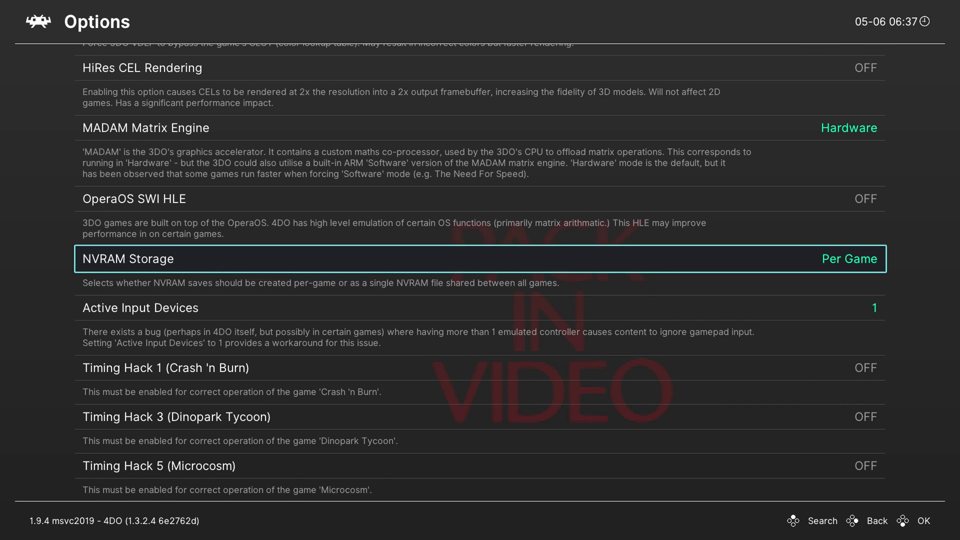
{"action": "key", "text": "Up"}
{"action": "key", "text": "Up"}
{"action": "key", "text": "Up"}
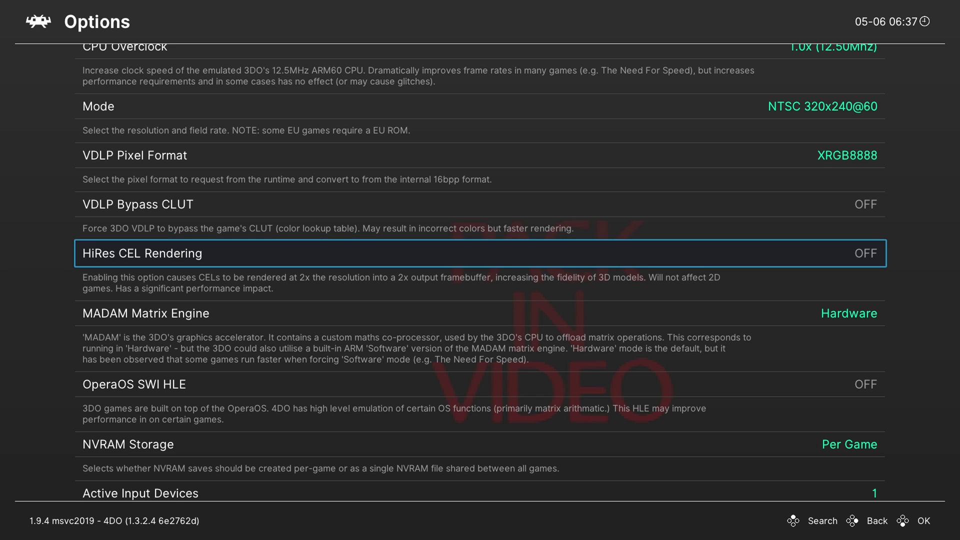
Set HiRes CEL Rendering to ON and leave Active Input Devices at 1.
{"action": "key", "text": "Return"}
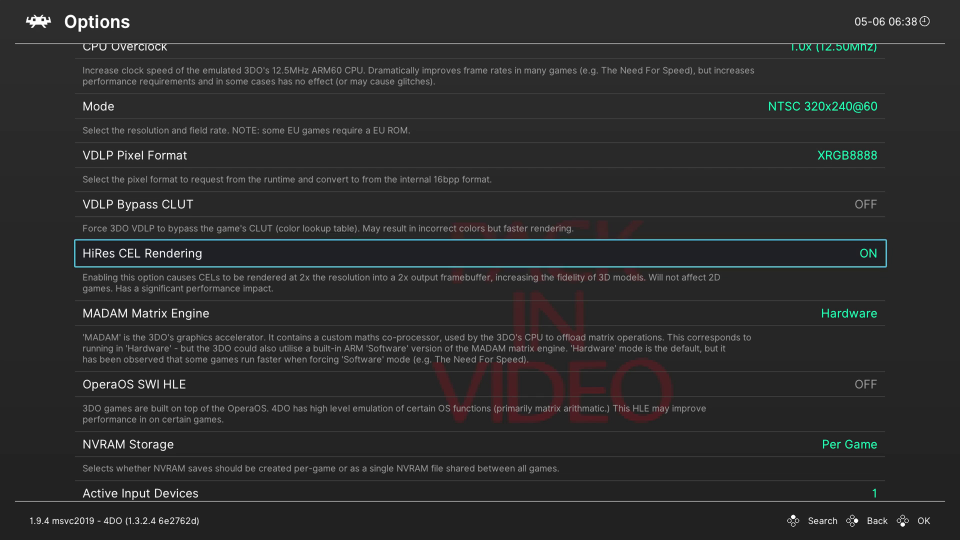
{"action": "key", "text": "Down"}
{"action": "key", "text": "Down"}
{"action": "key", "text": "Down"}
{"action": "key", "text": "Down"}
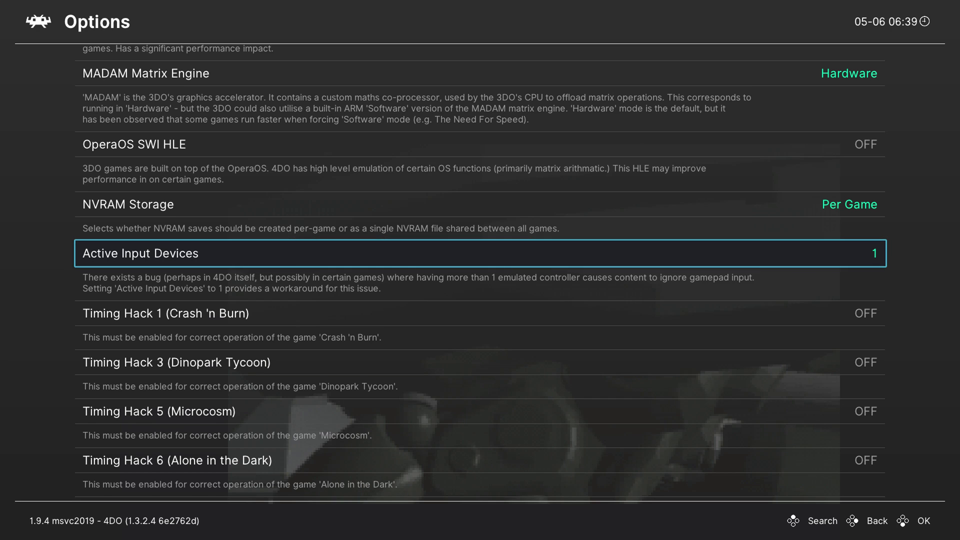
{"action": "key", "text": "Return"}
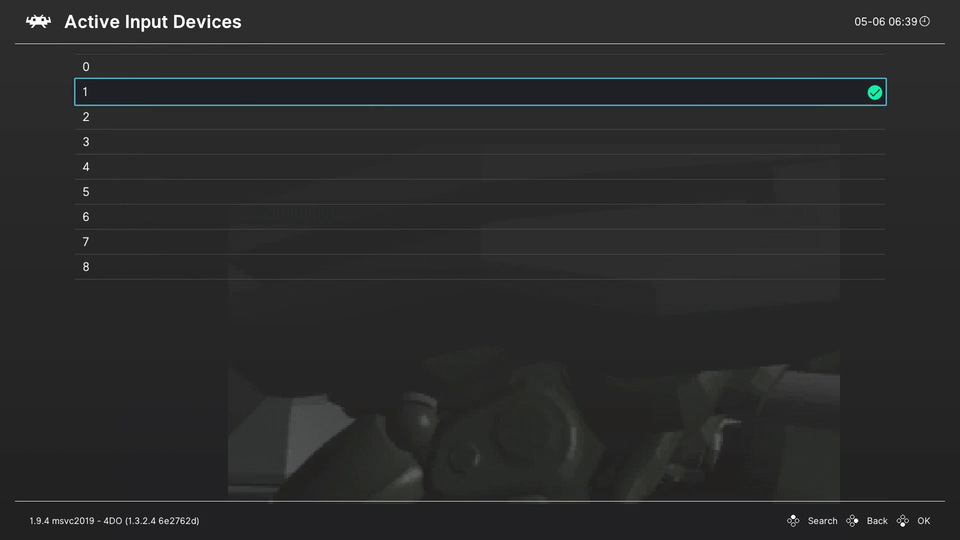
{"action": "key", "text": "BackSpace"}
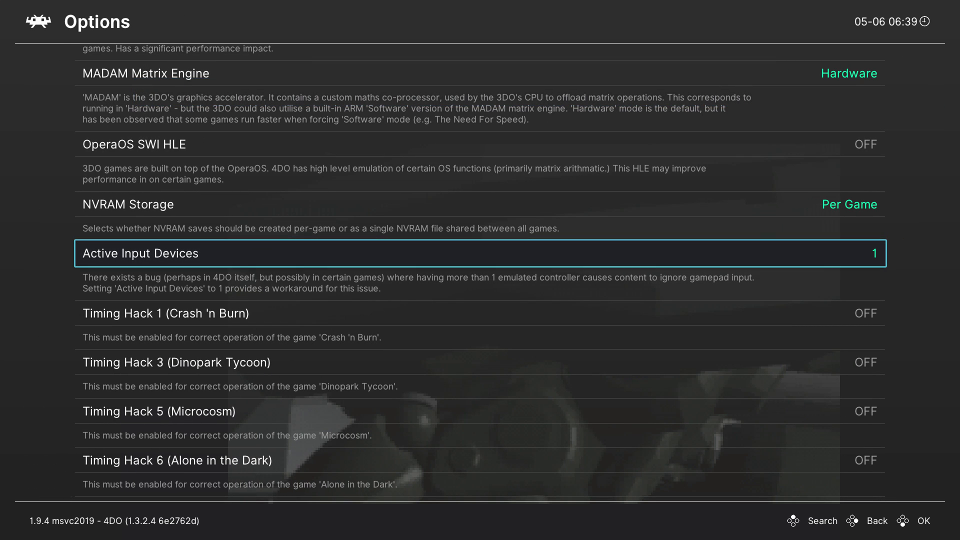
Review the Timing Hack options (Crash 'n Burn to Microcosm), then exit to the Super Nintendo playlist.
{"action": "key", "text": "Down"}
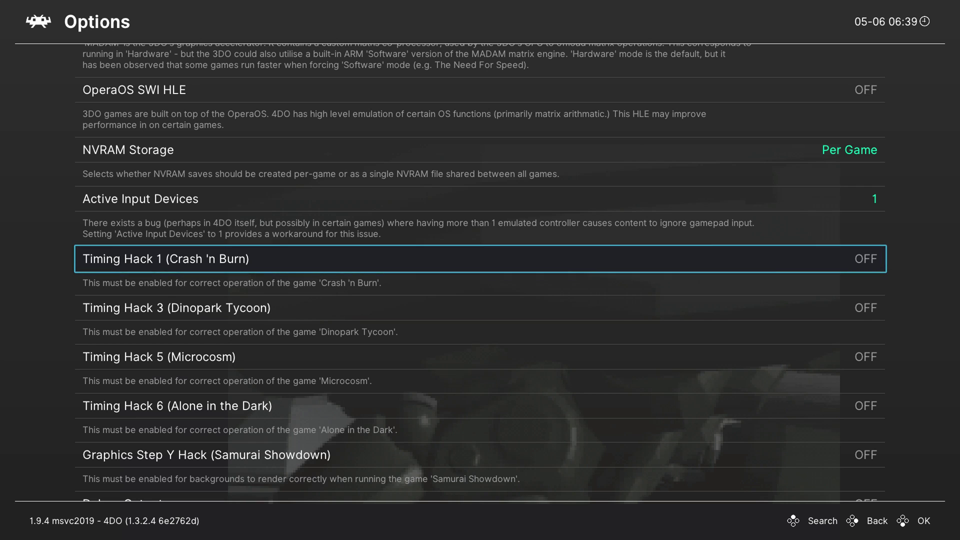
{"action": "key", "text": "Down"}
{"action": "key", "text": "Down"}
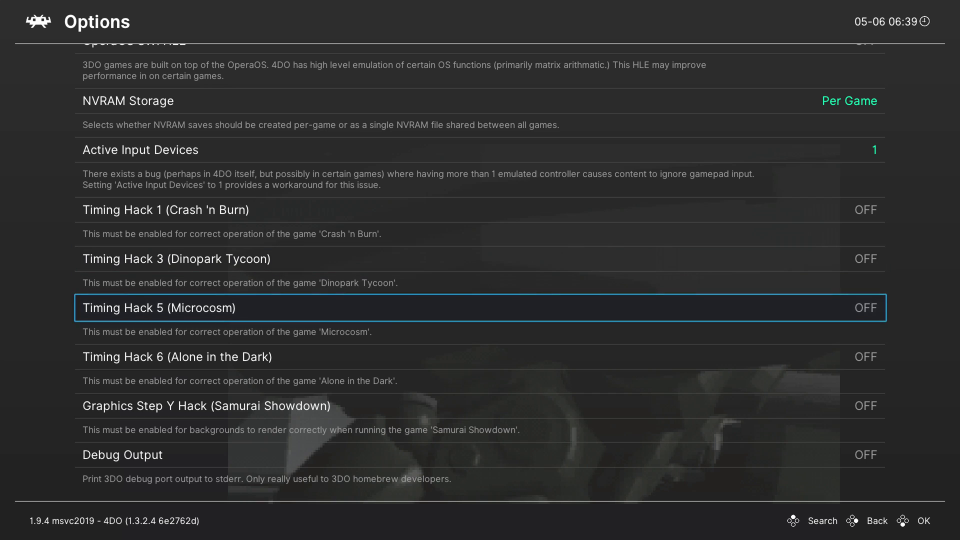
{"action": "key", "text": "Down"}
{"action": "key", "text": "Up"}
{"action": "key", "text": "Up"}
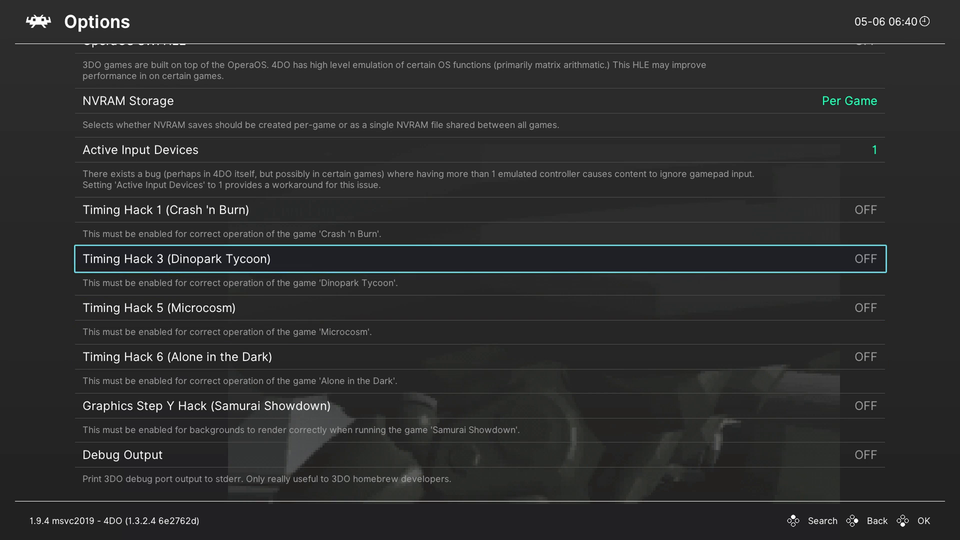
{"action": "key", "text": "Down"}
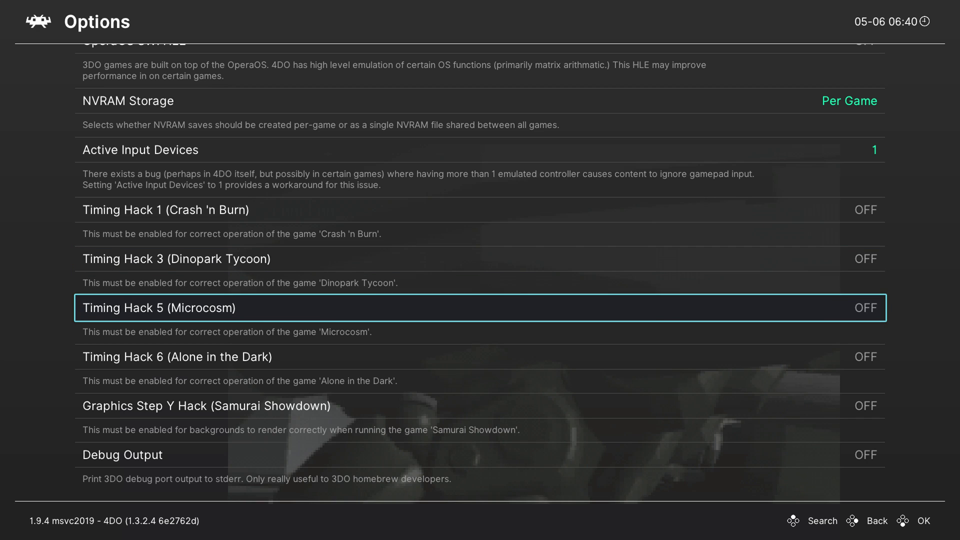
{"action": "key", "text": "BackSpace"}
{"action": "key", "text": "BackSpace"}
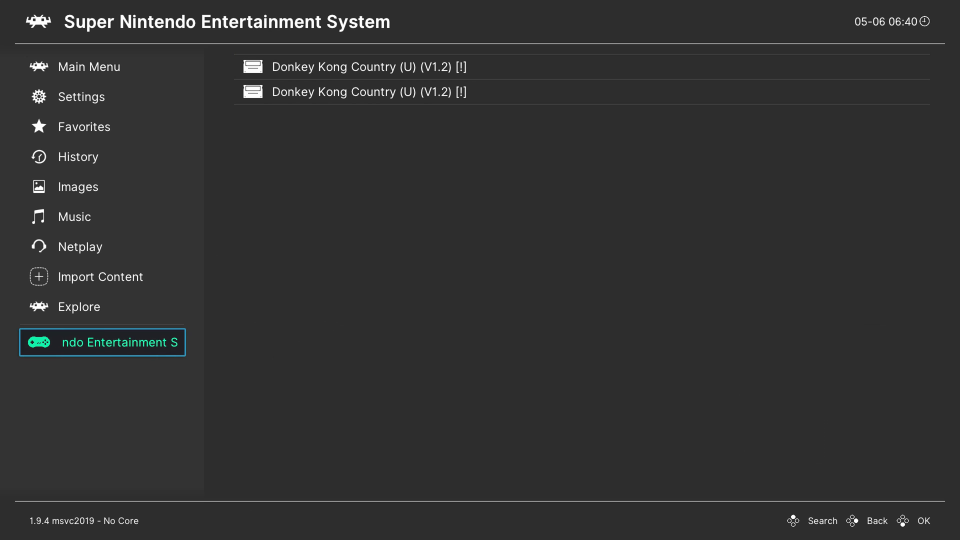
{"action": "key", "text": "Right"}
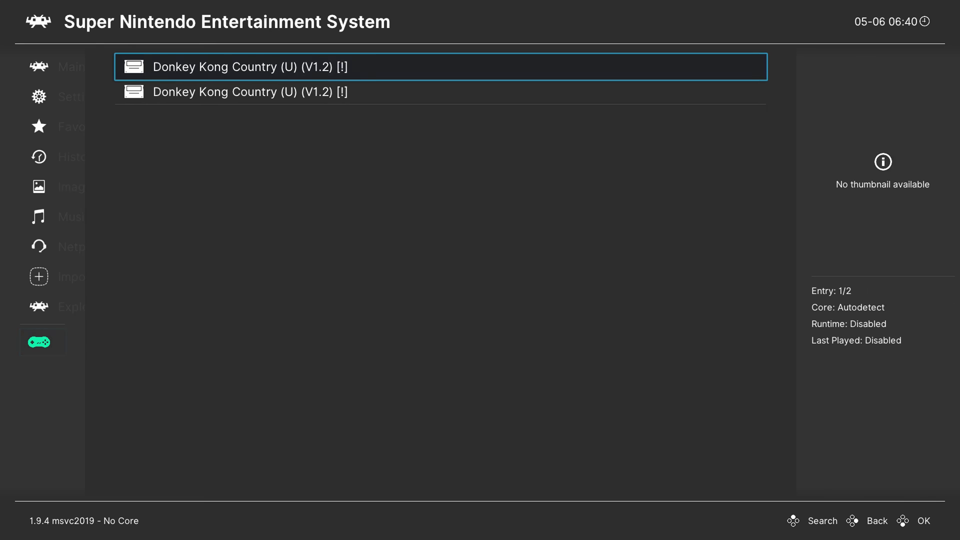
{"action": "key", "text": "Left"}
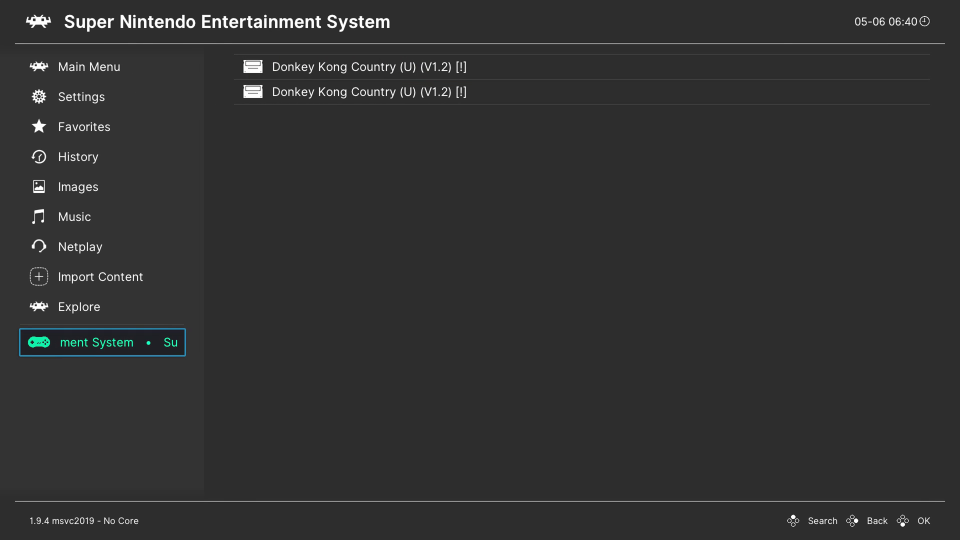
{"action": "key", "text": "Right"}
{"action": "key", "text": "Down"}
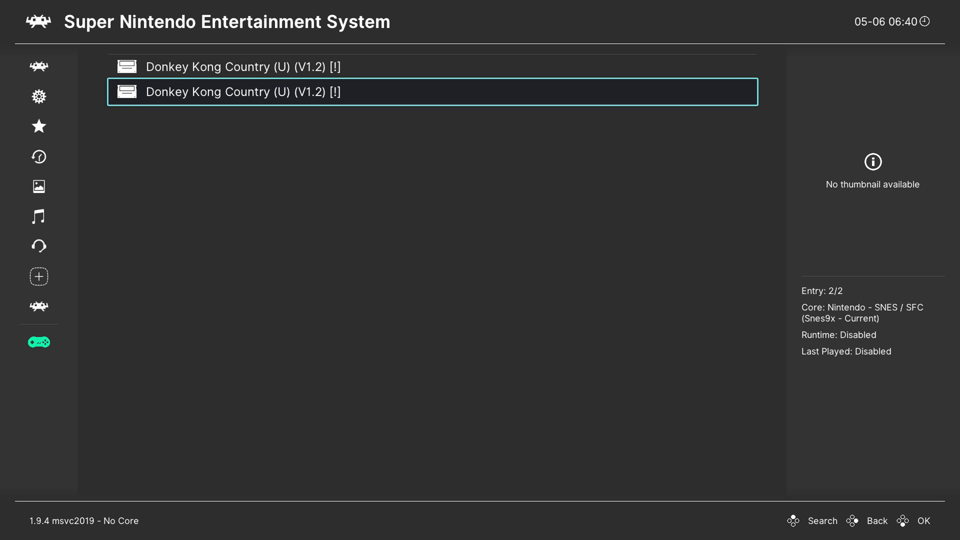
{"action": "key", "text": "Left"}
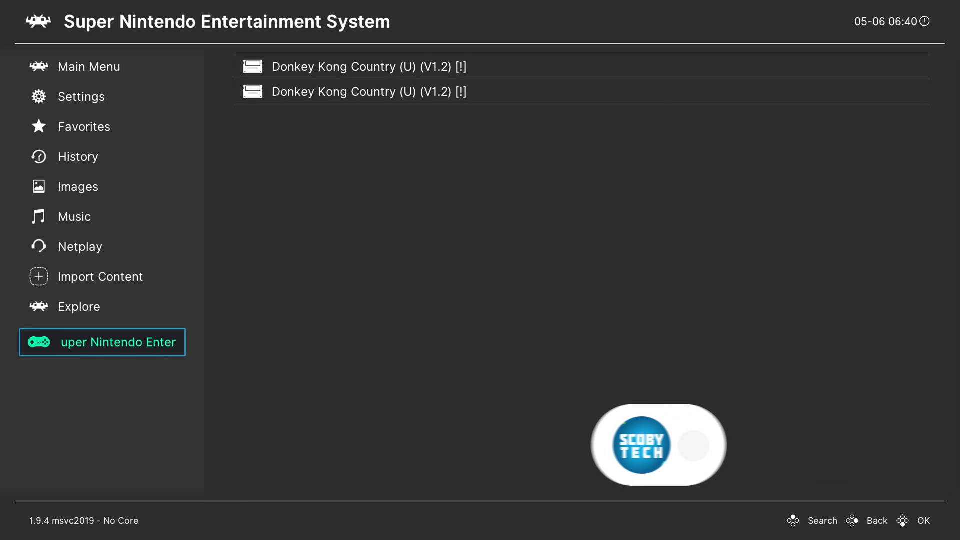